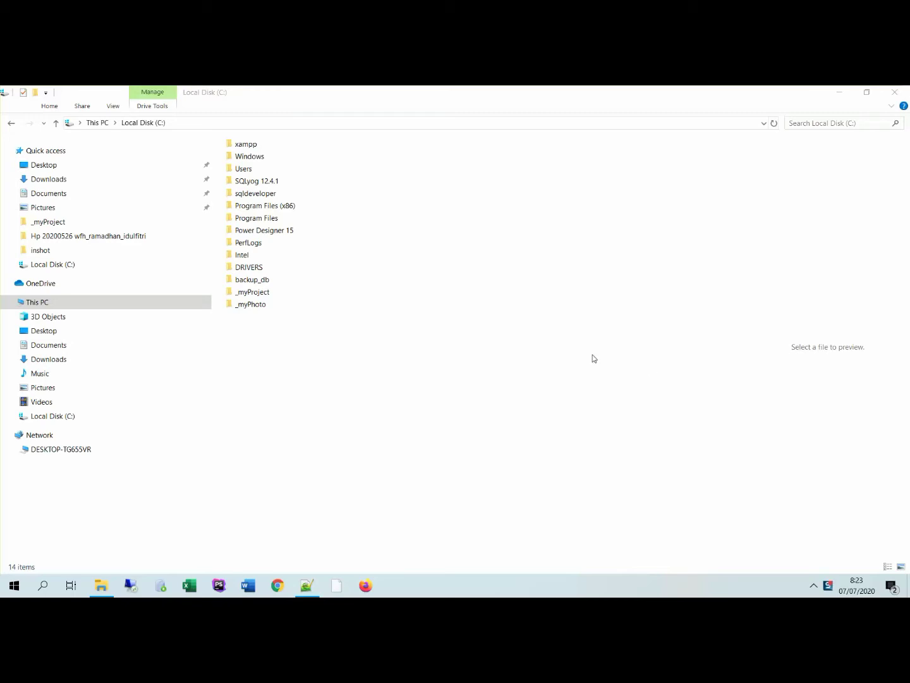
Open the XAMPP Control Panel, move its window clear of the folder list, and start the Apache and MySQL modules.
{"action": "left_click", "coordinate": [43, 593]}
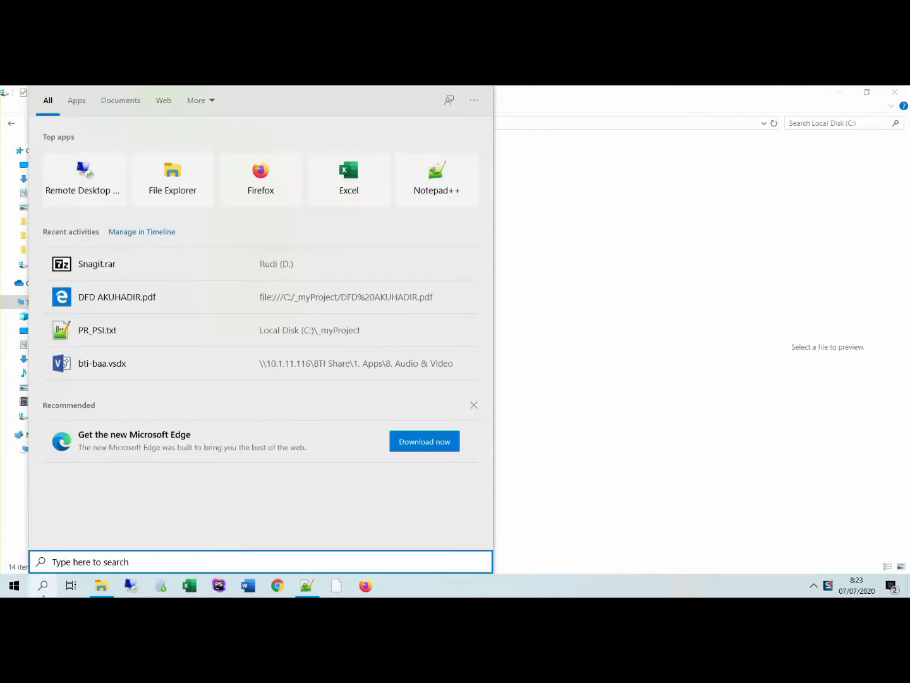
{"action": "type", "text": "xampp"}
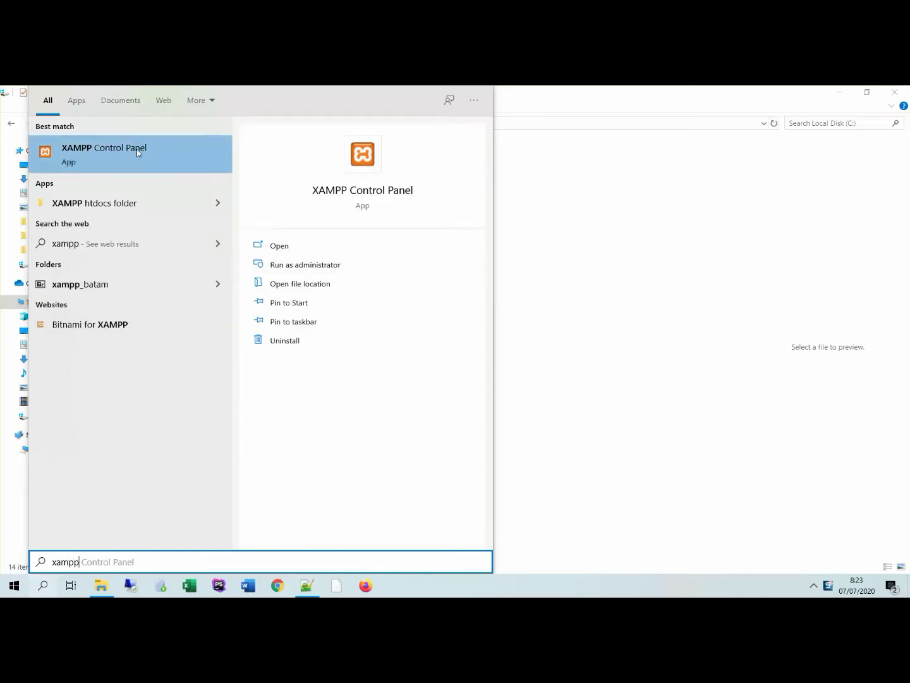
{"action": "left_click", "coordinate": [172, 161]}
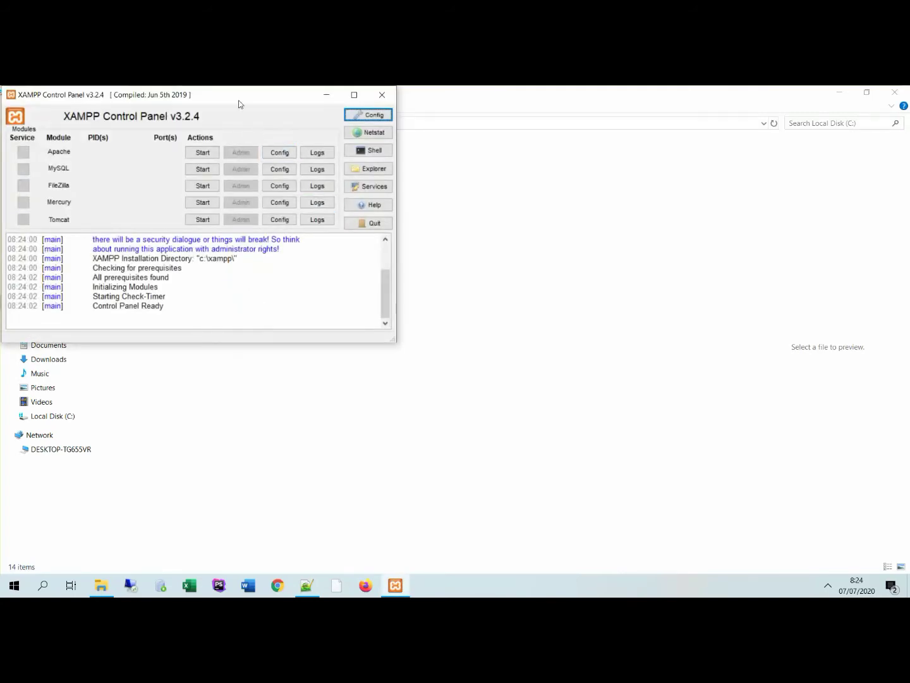
{"action": "left_click_drag", "start_coordinate": [300, 145], "coordinate": [632, 310]}
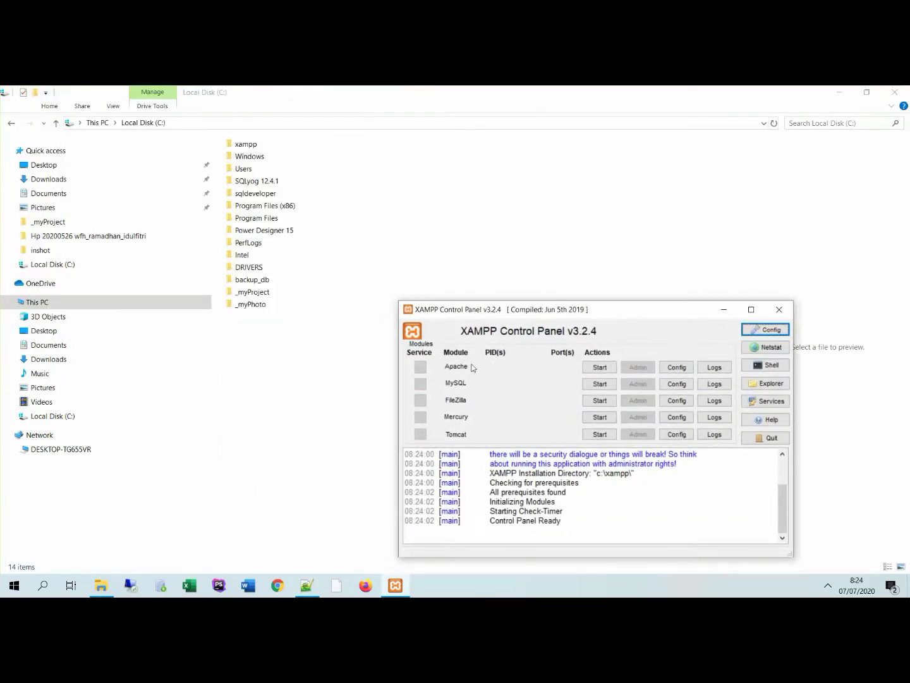
{"action": "left_click", "coordinate": [600, 368]}
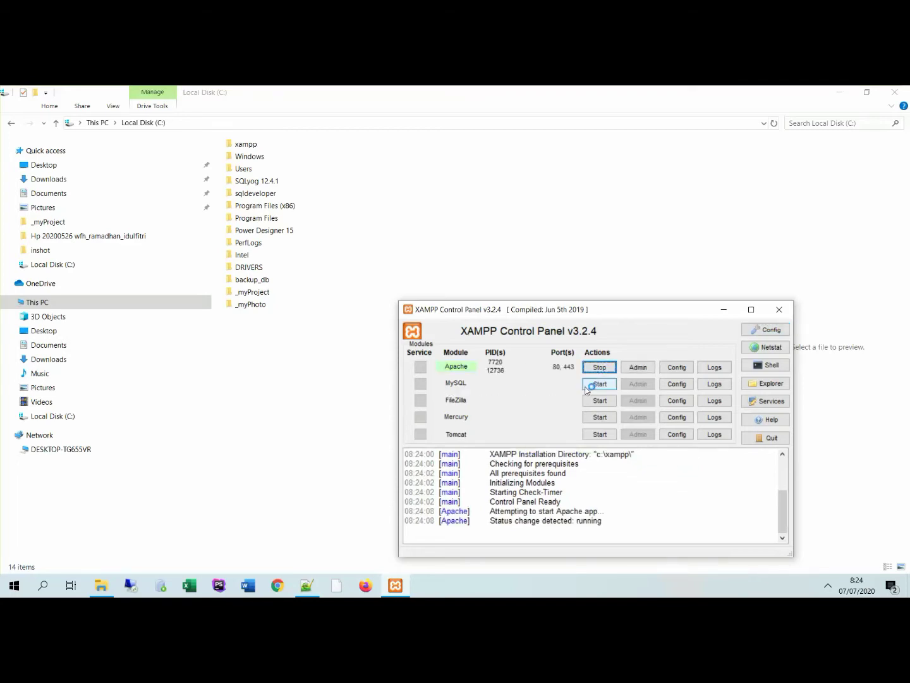
{"action": "left_click", "coordinate": [598, 384]}
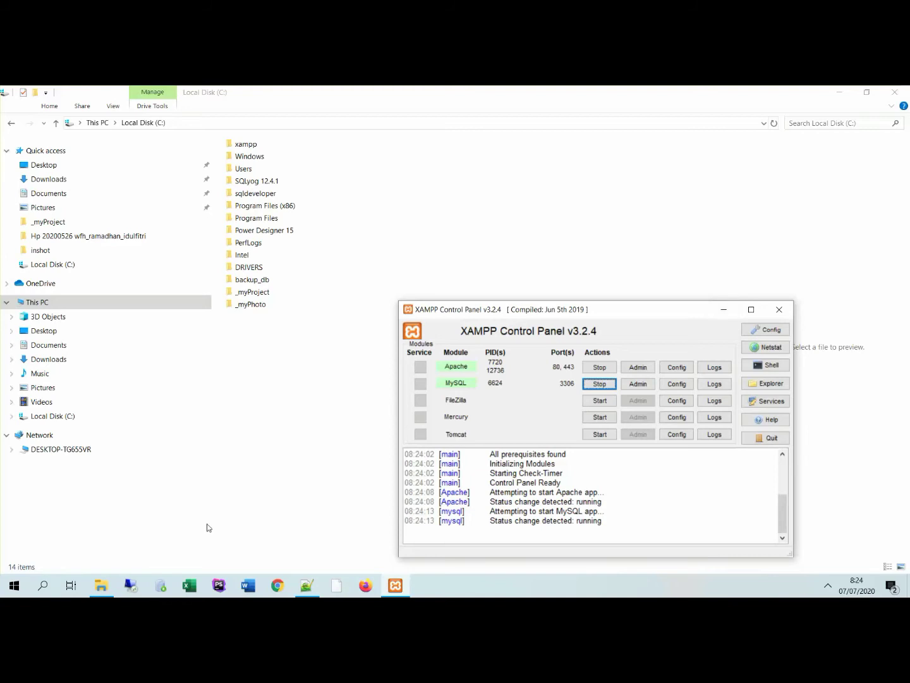
Switch to Firefox, decline making it the default browser, and load localhost.
{"action": "left_click", "coordinate": [367, 586]}
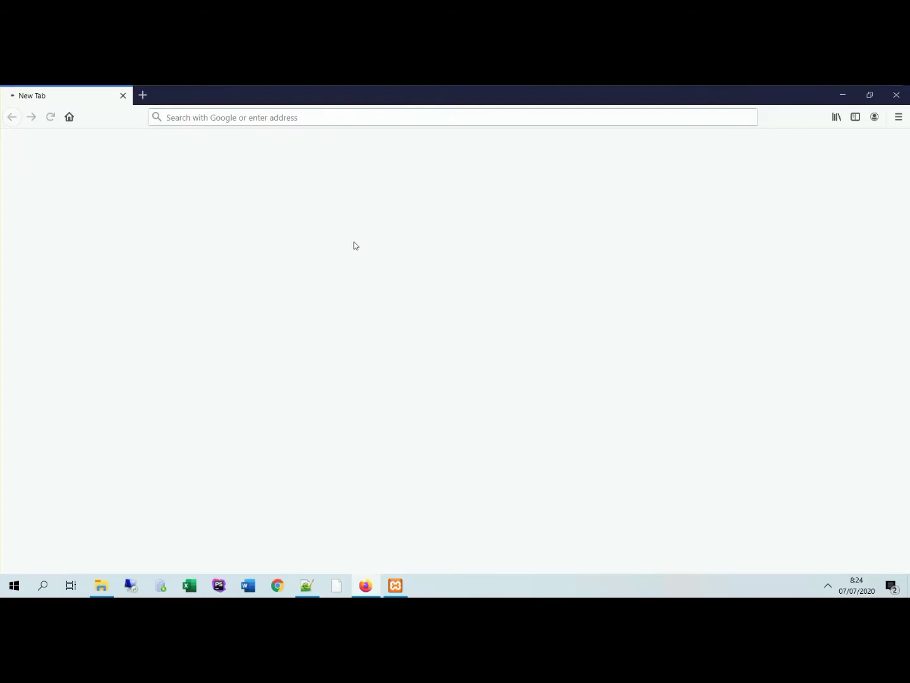
{"action": "left_click", "coordinate": [183, 117]}
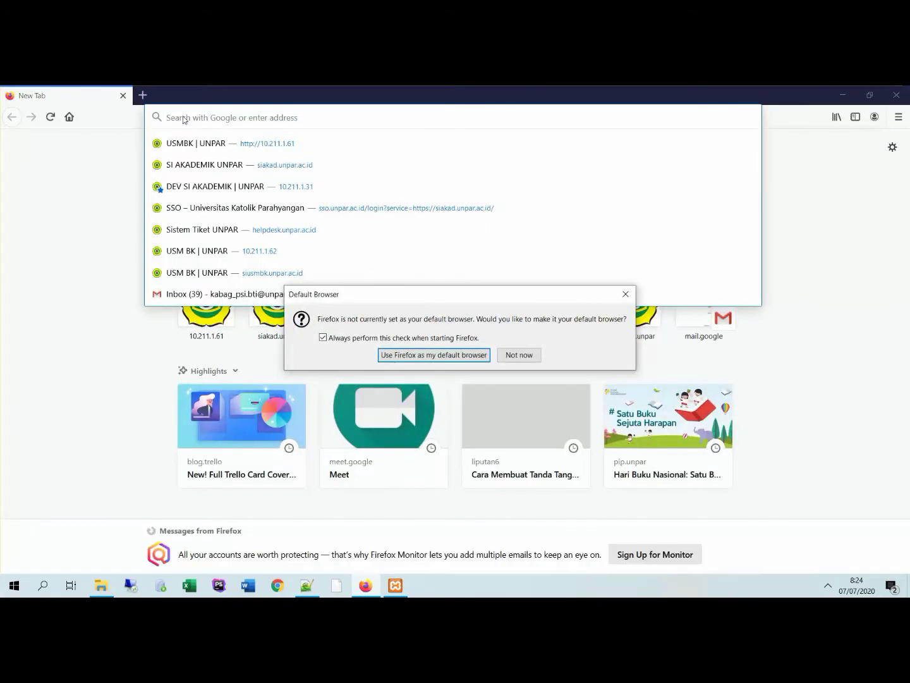
{"action": "left_click", "coordinate": [519, 355]}
{"action": "left_click", "coordinate": [184, 111]}
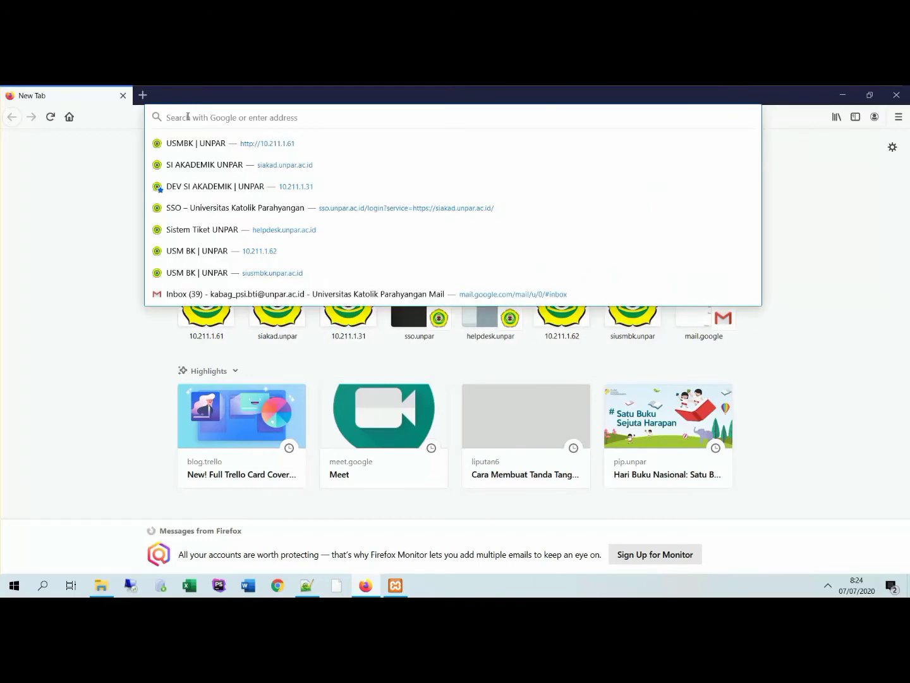
{"action": "type", "text": "localhost/"}
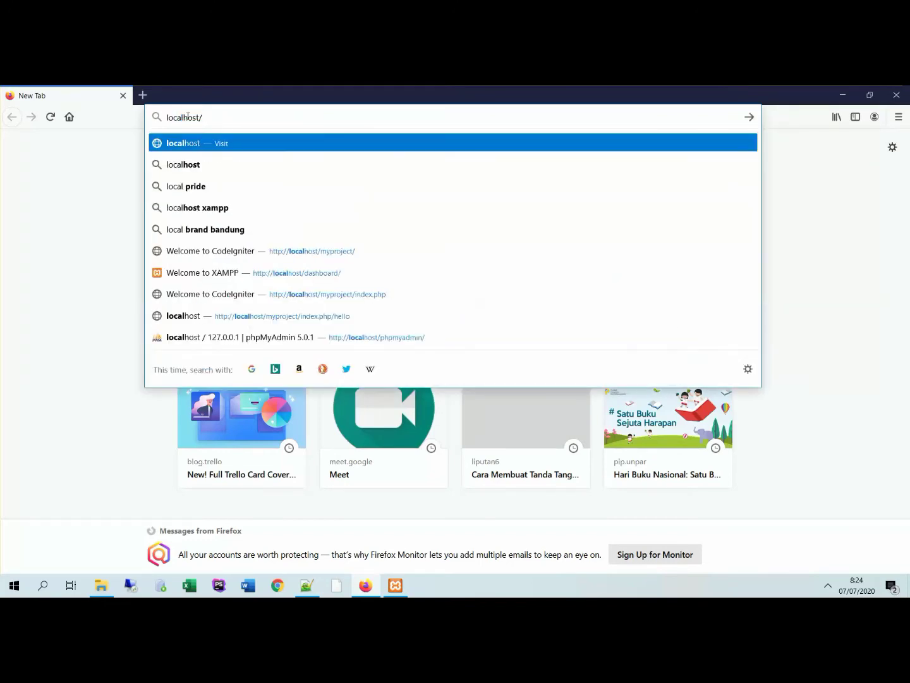
{"action": "key", "text": "Return"}
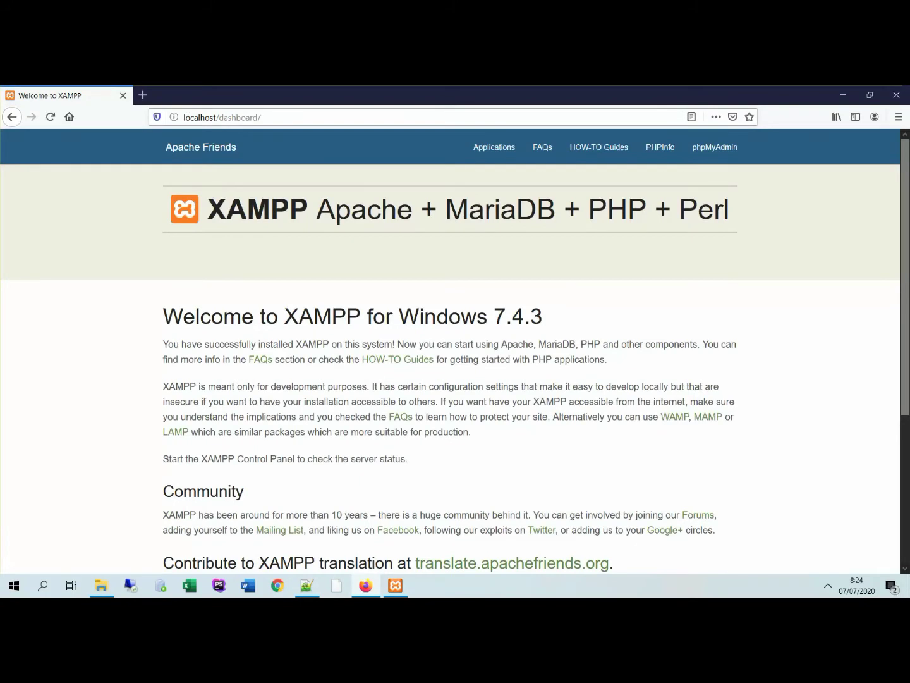
Replace the dashboard path in the address to open localhost/phpmyadmin.
{"action": "left_click", "coordinate": [237, 117]}
{"action": "left_click", "coordinate": [283, 117], "text": "shift"}
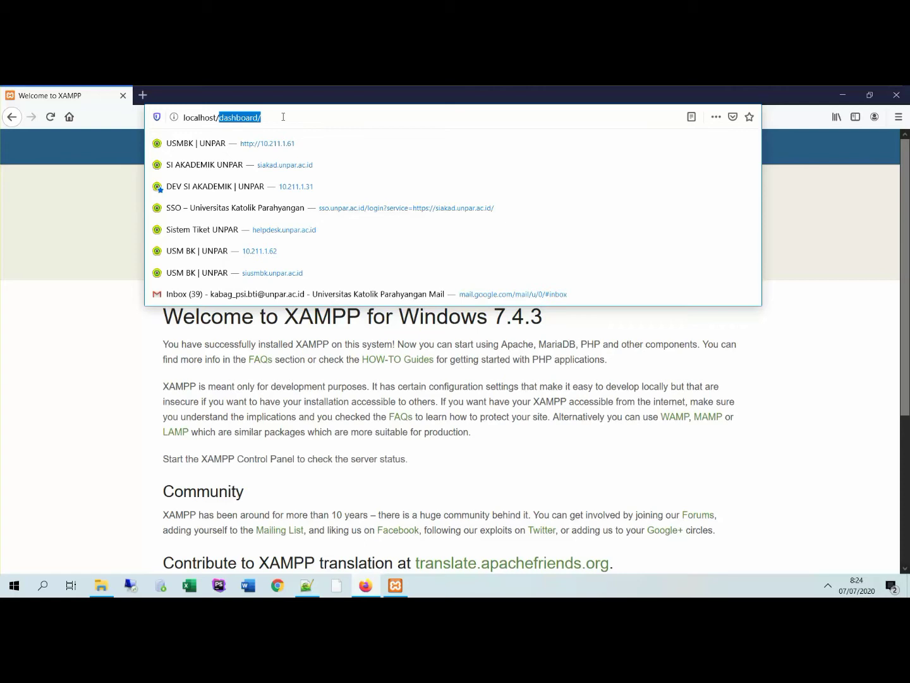
{"action": "type", "text": "ph"}
{"action": "key", "text": "BackSpace"}
{"action": "key", "text": "BackSpace"}
{"action": "key", "text": "BackSpace"}
{"action": "type", "text": "phpmyadmin"}
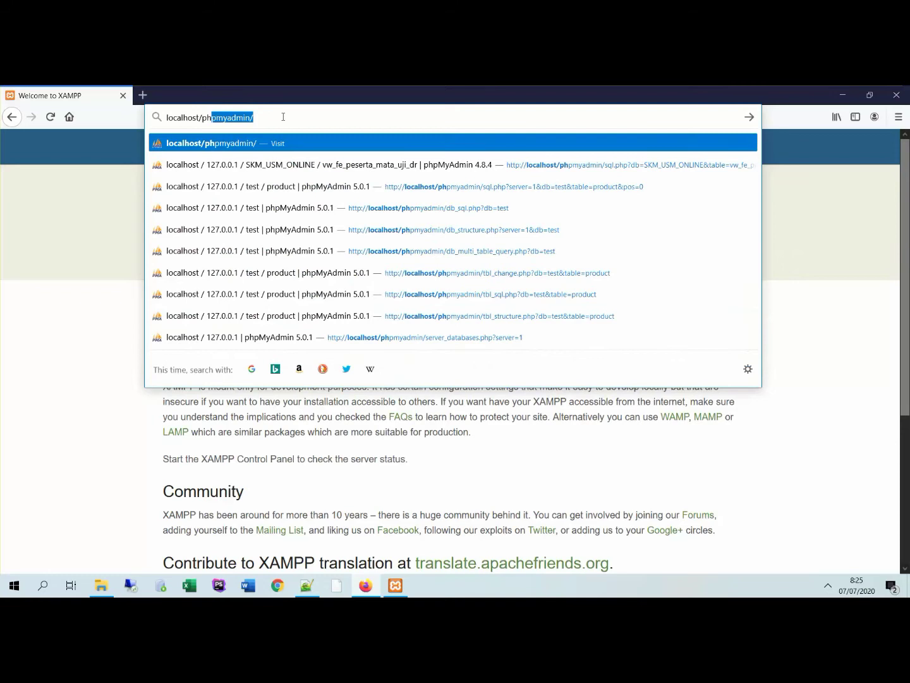
{"action": "key", "text": "Return"}
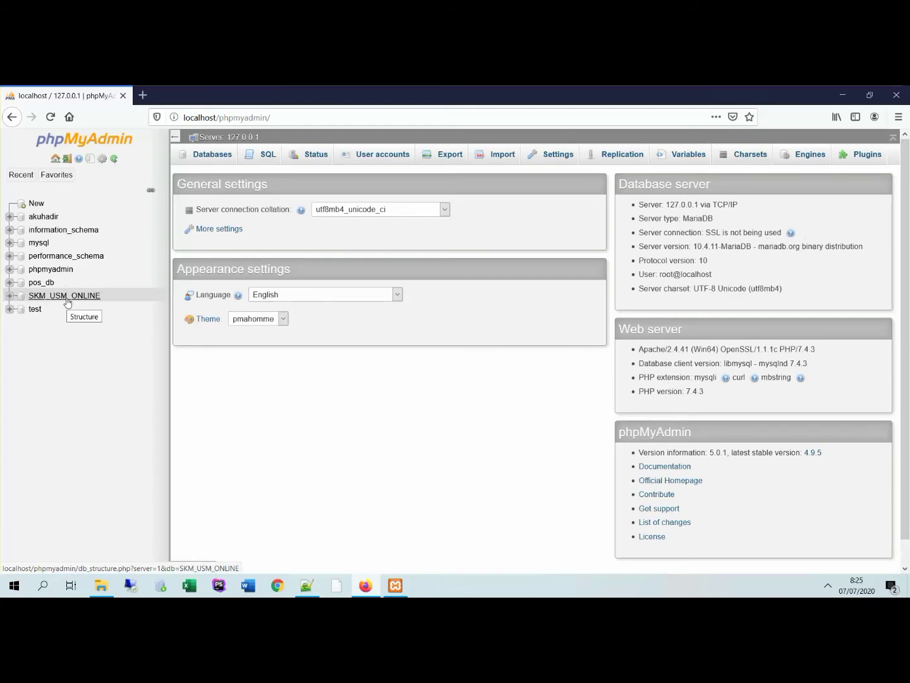
Open the akuhadir database in phpMyAdmin to view its tables, and minimise the browser.
{"action": "left_click", "coordinate": [41, 217]}
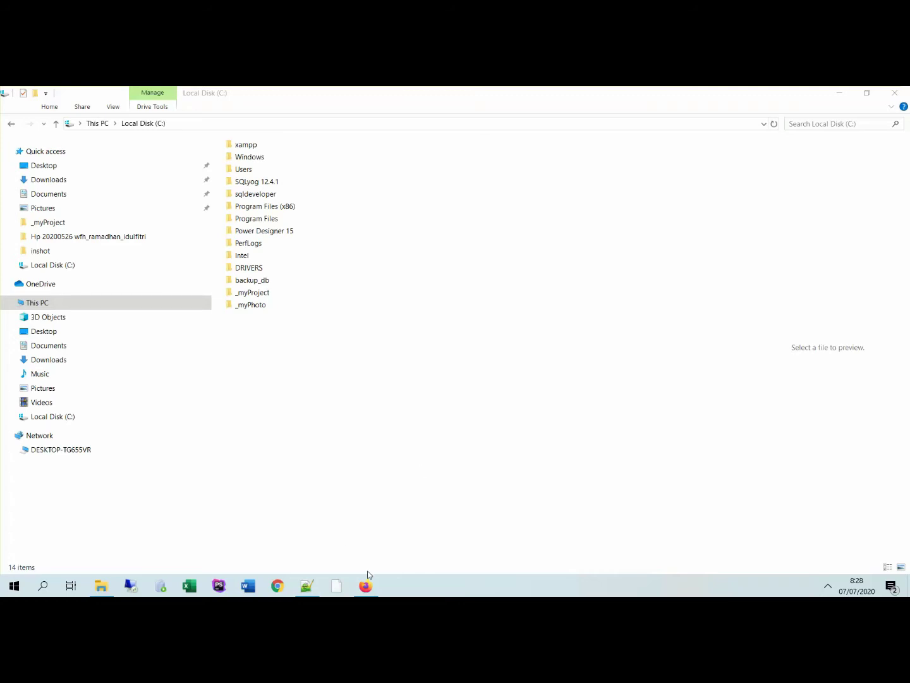
{"action": "left_click", "coordinate": [373, 585]}
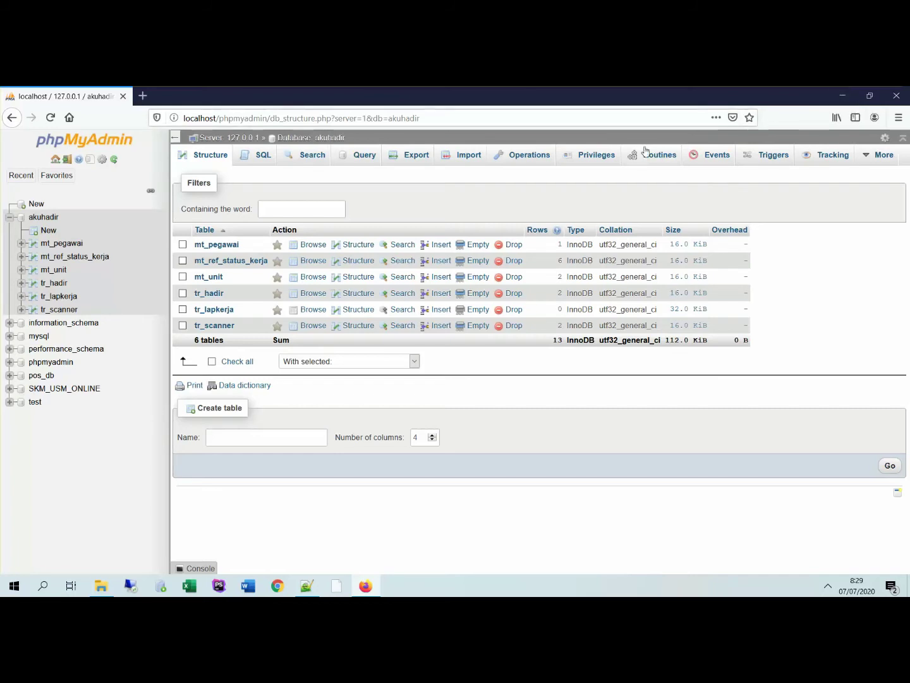
{"action": "left_click", "coordinate": [843, 98]}
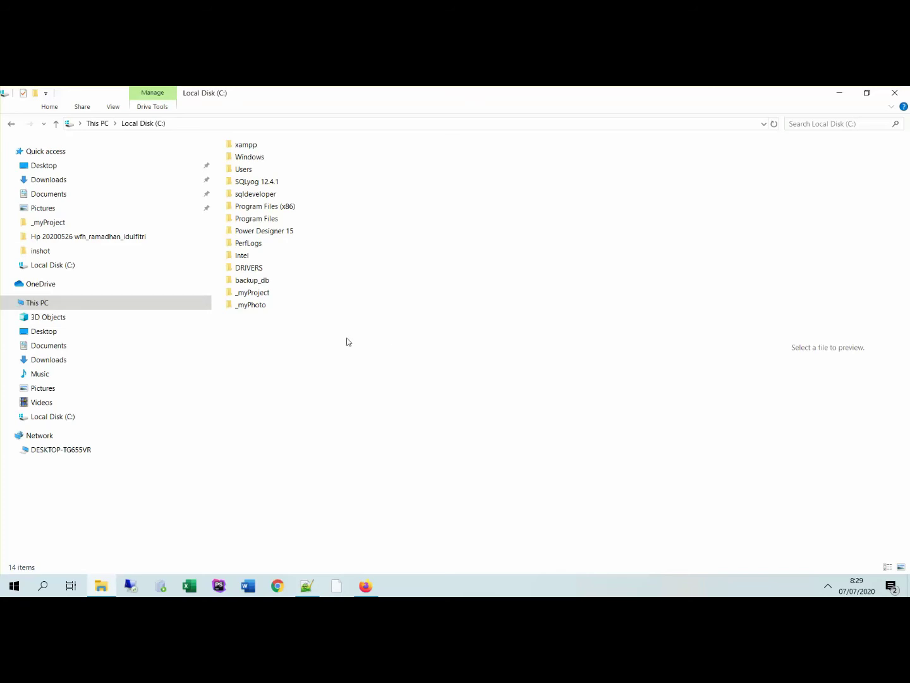
Launch Setup from the SQLyog 12.4.1 folder with permission to run, and accept the license agreement in the wizard.
{"action": "double_click", "coordinate": [258, 184]}
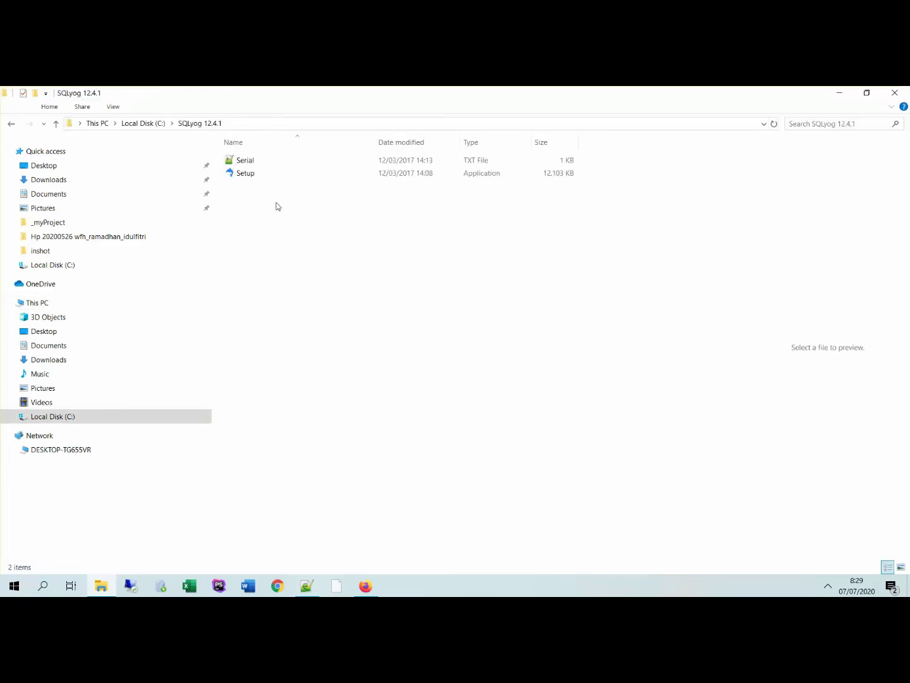
{"action": "double_click", "coordinate": [241, 179]}
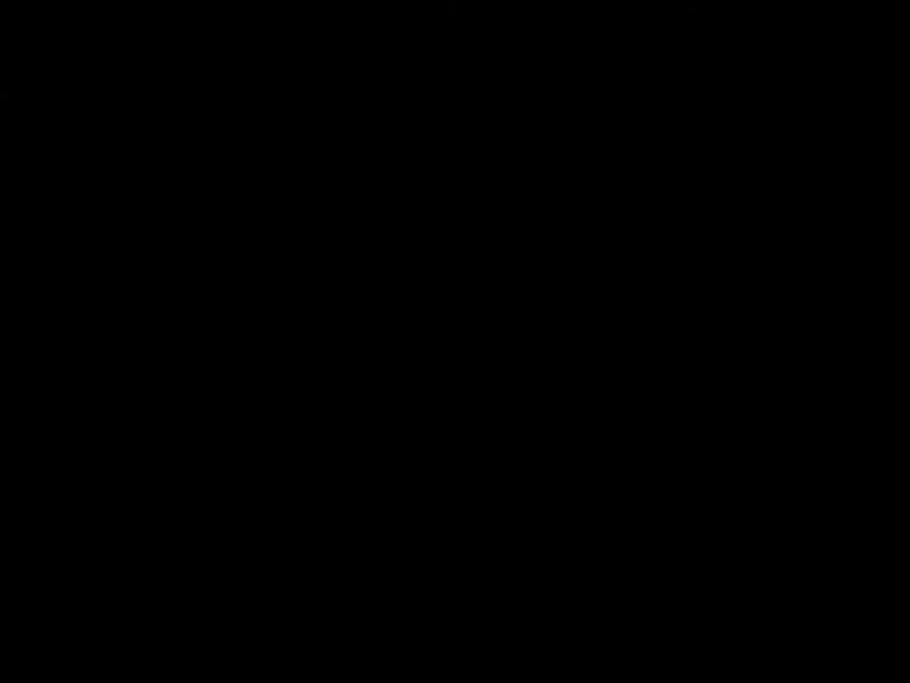
{"action": "left_click", "coordinate": [426, 423]}
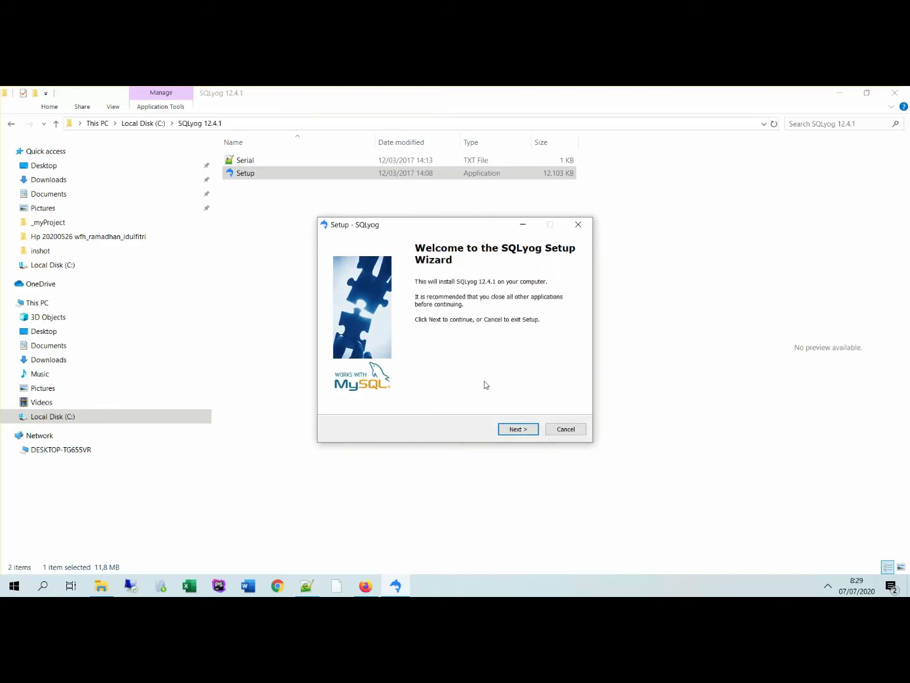
{"action": "left_click", "coordinate": [517, 430]}
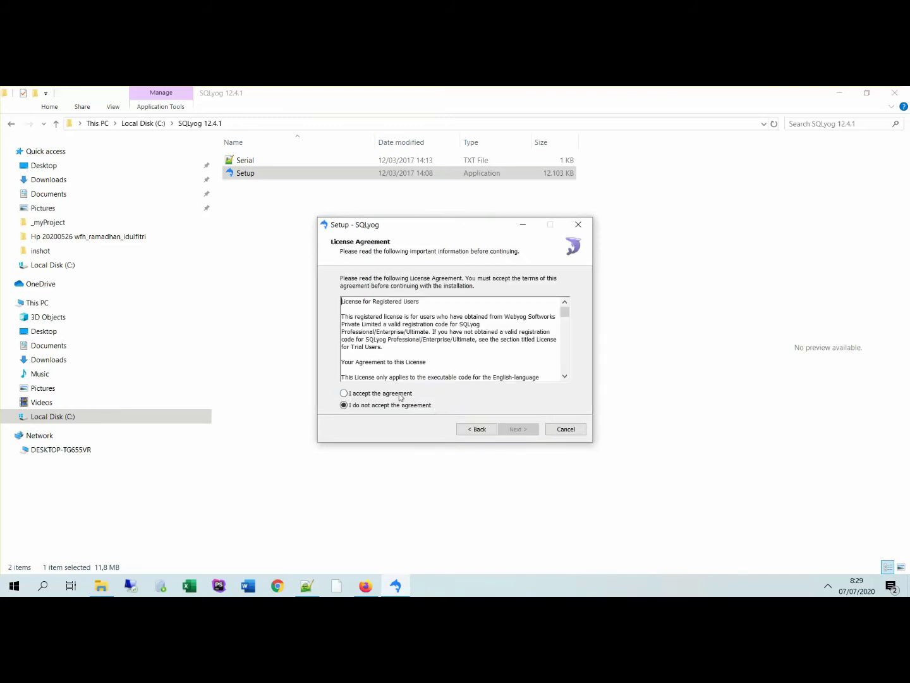
{"action": "scroll", "coordinate": [400, 338], "scroll_direction": "down", "scroll_amount": 10}
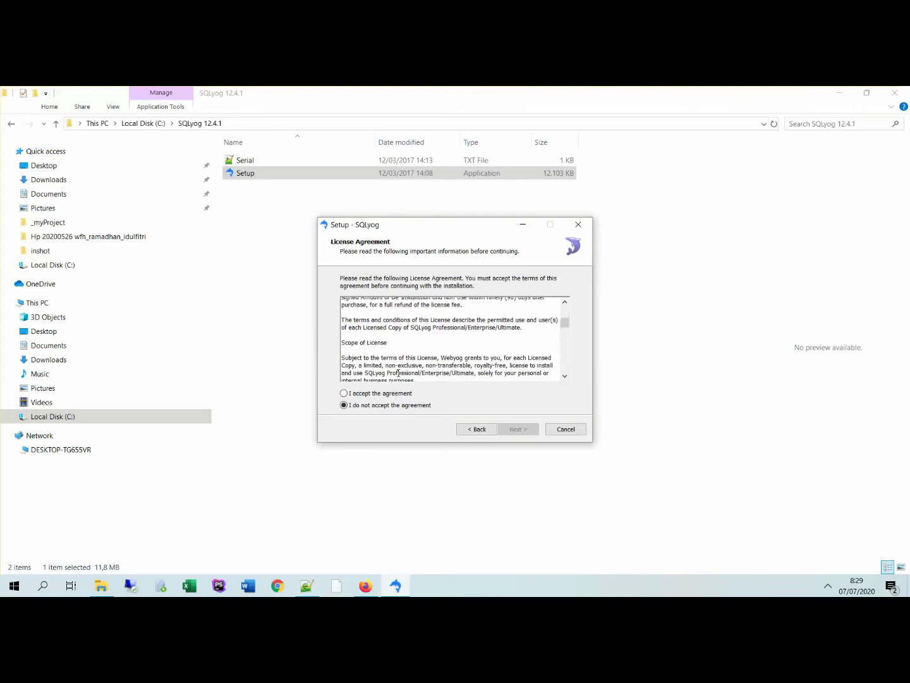
{"action": "scroll", "coordinate": [383, 357], "scroll_direction": "down", "scroll_amount": 10}
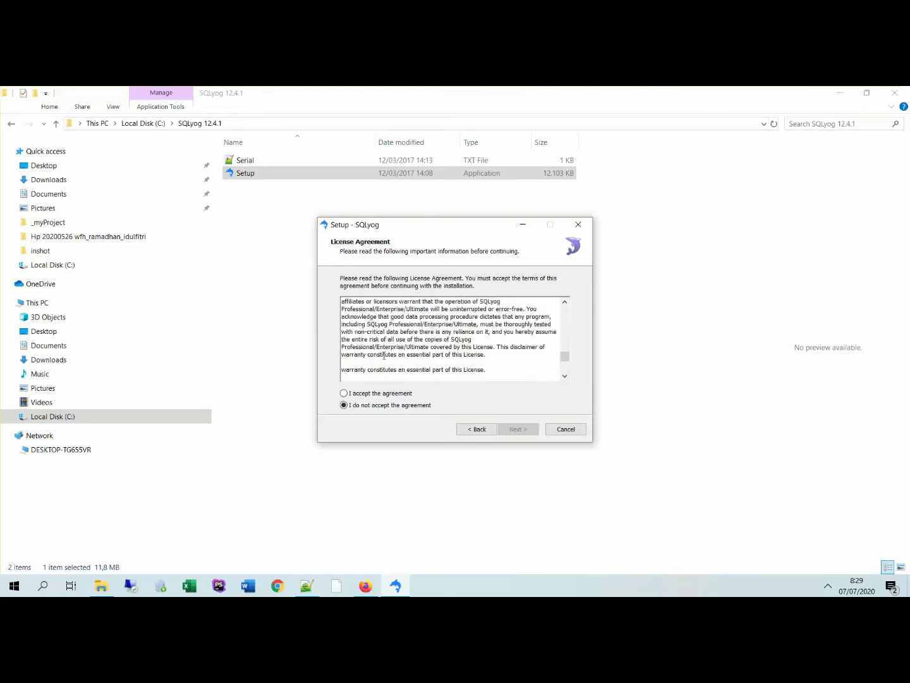
{"action": "left_click", "coordinate": [386, 394]}
{"action": "left_click", "coordinate": [516, 428]}
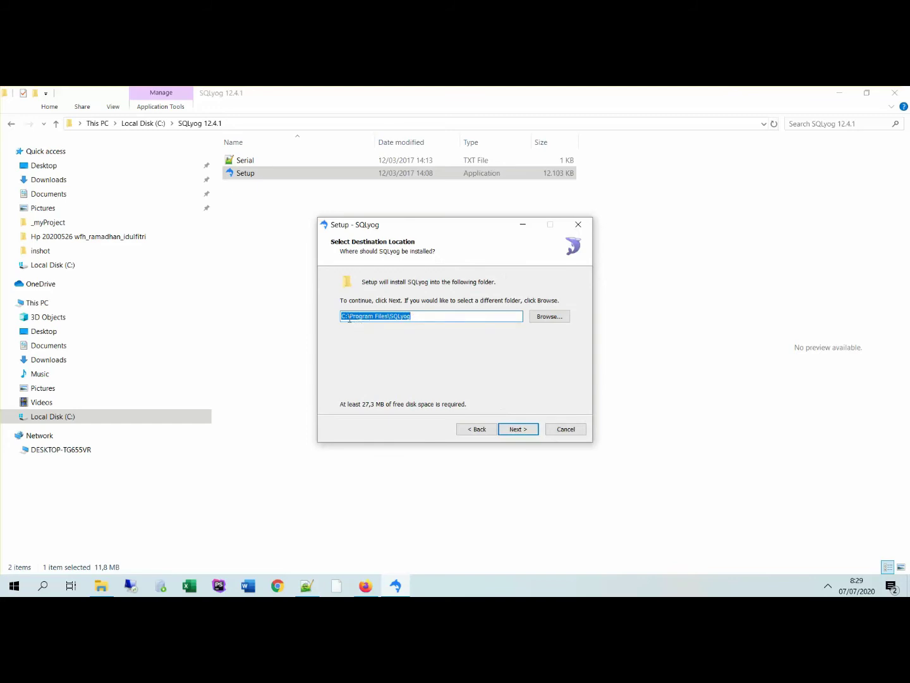
Install SQLyog into C:\Program Files\SQLyog, run it on finishing, and acknowledge the registration message.
{"action": "left_click", "coordinate": [418, 315]}
{"action": "left_click", "coordinate": [517, 429]}
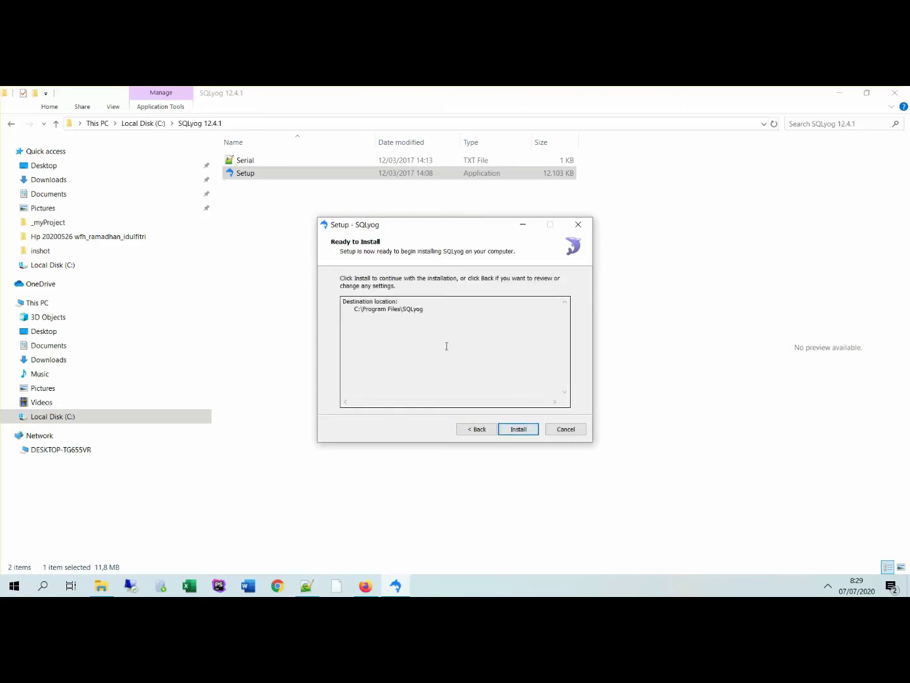
{"action": "left_click", "coordinate": [514, 431]}
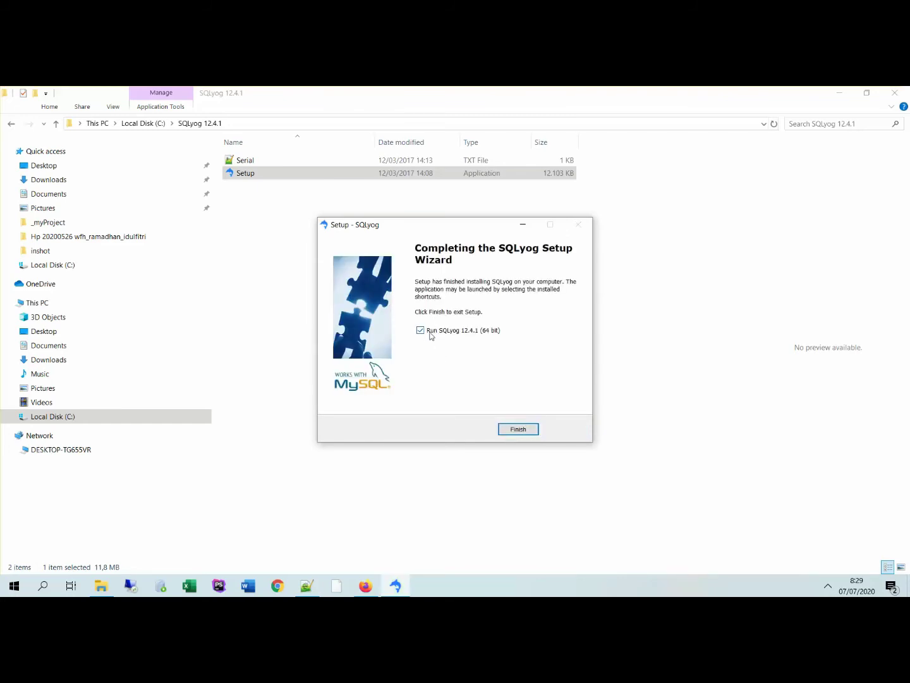
{"action": "left_click", "coordinate": [528, 430]}
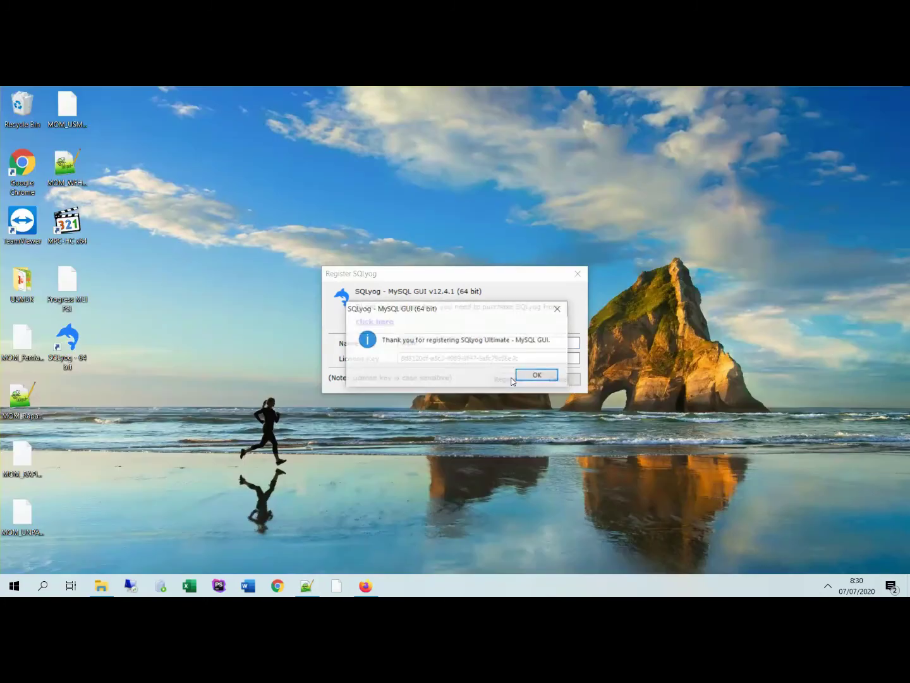
{"action": "left_click", "coordinate": [535, 374]}
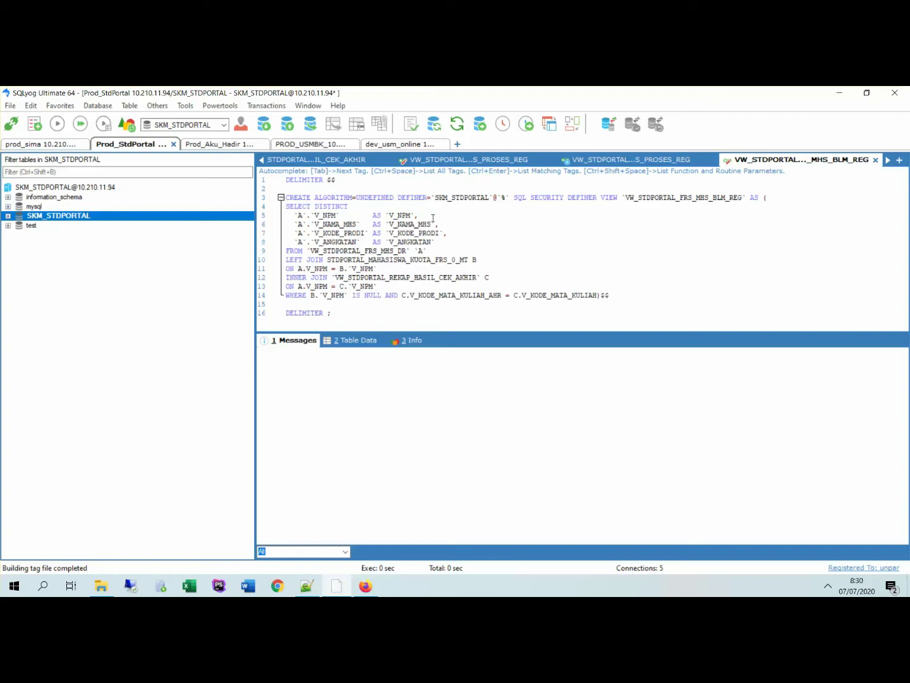
Close all open database connections in SQLyog, discarding unsaved query changes.
{"action": "left_click", "coordinate": [174, 145]}
{"action": "left_click", "coordinate": [583, 379]}
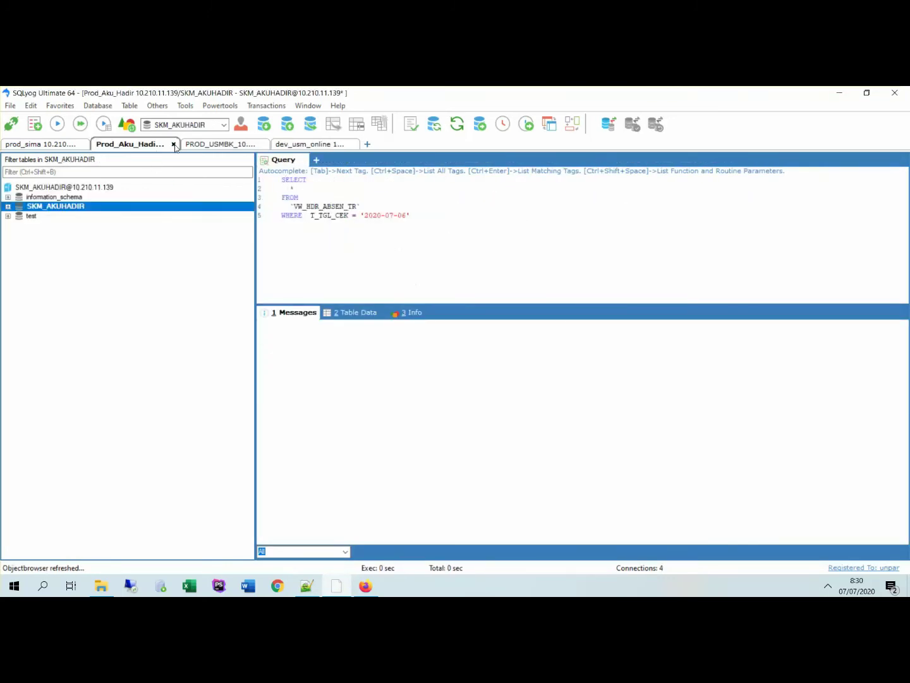
{"action": "left_click", "coordinate": [174, 144]}
{"action": "left_click", "coordinate": [583, 380]}
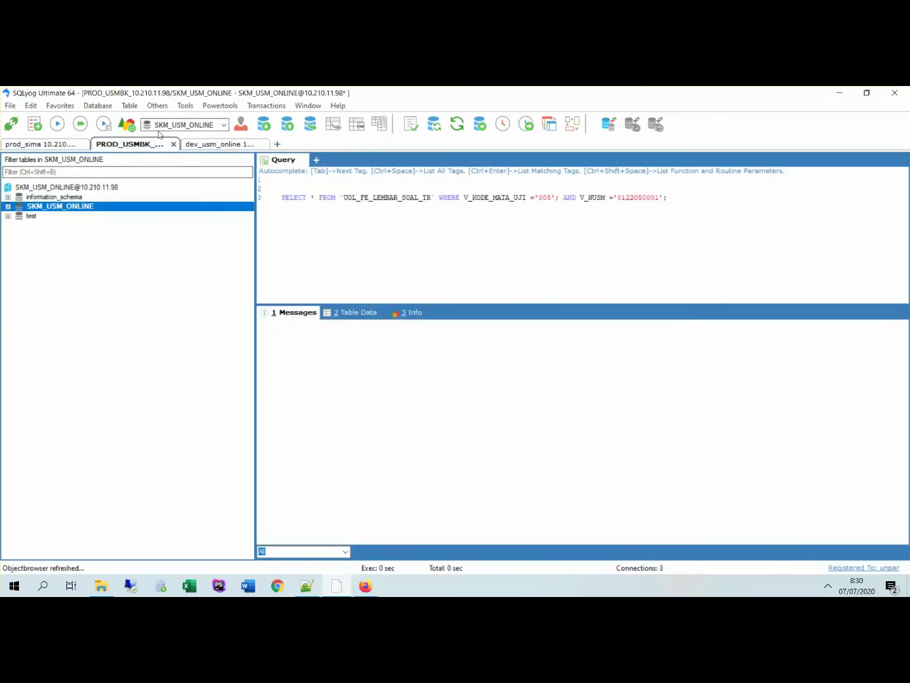
{"action": "left_click", "coordinate": [173, 144]}
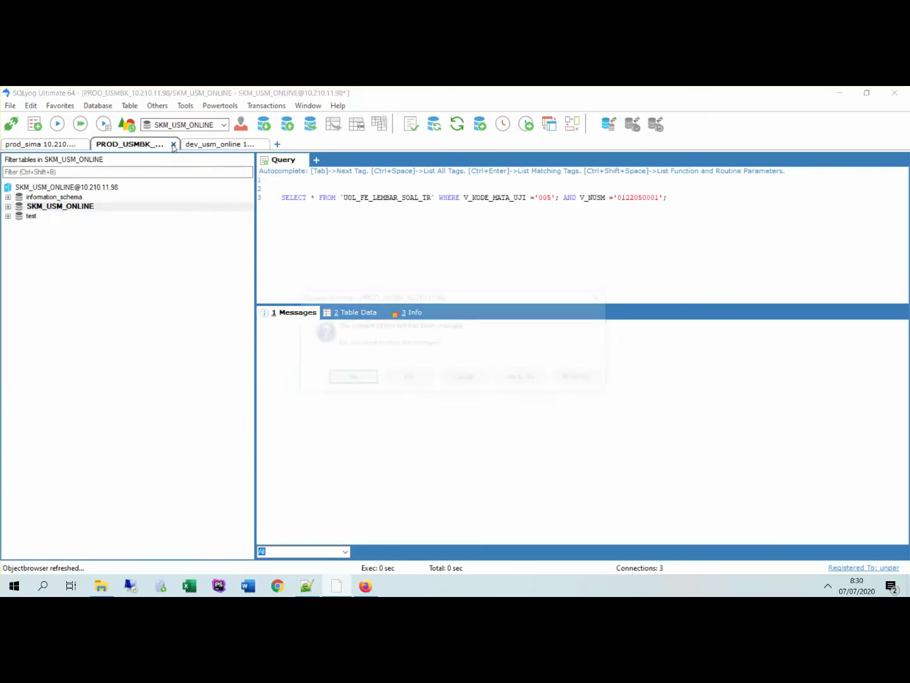
{"action": "left_click", "coordinate": [571, 379]}
{"action": "left_click", "coordinate": [173, 144]}
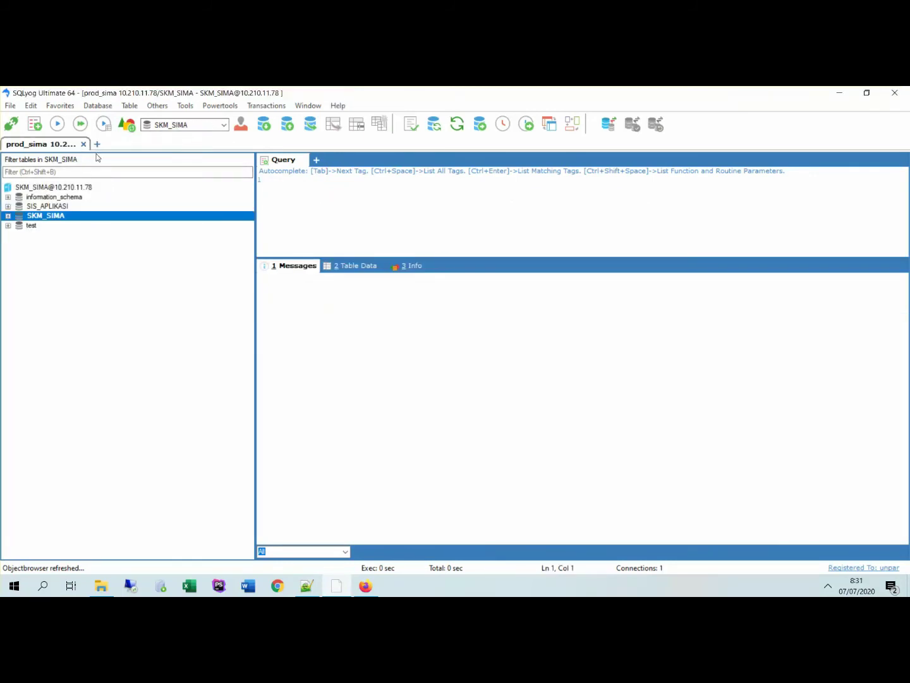
{"action": "left_click", "coordinate": [84, 145]}
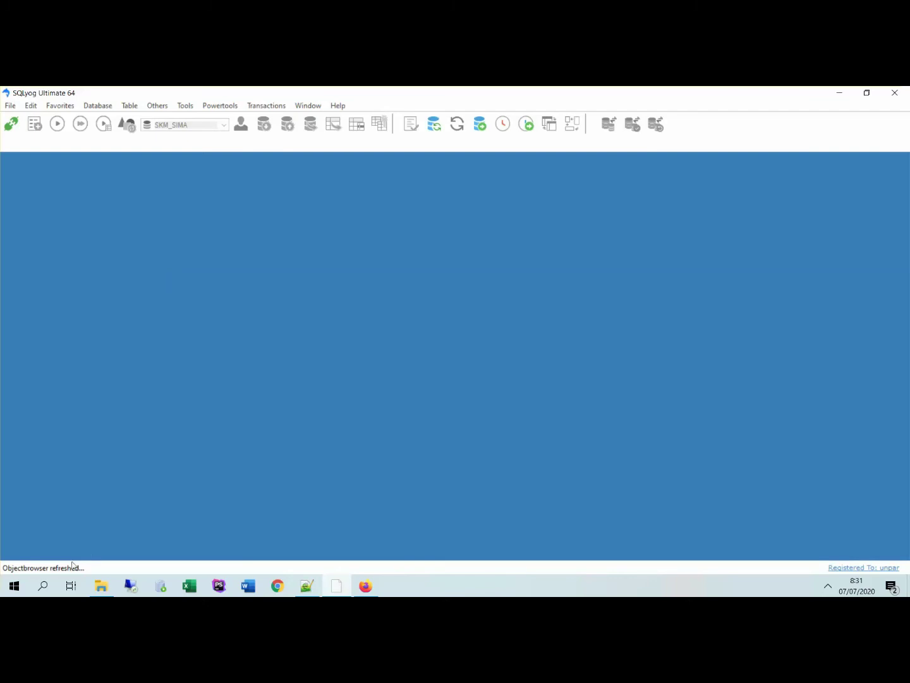
Reopen the XAMPP Control Panel over SQLyog to check the Apache and MySQL services.
{"action": "left_click", "coordinate": [55, 583]}
{"action": "type", "text": "xam"}
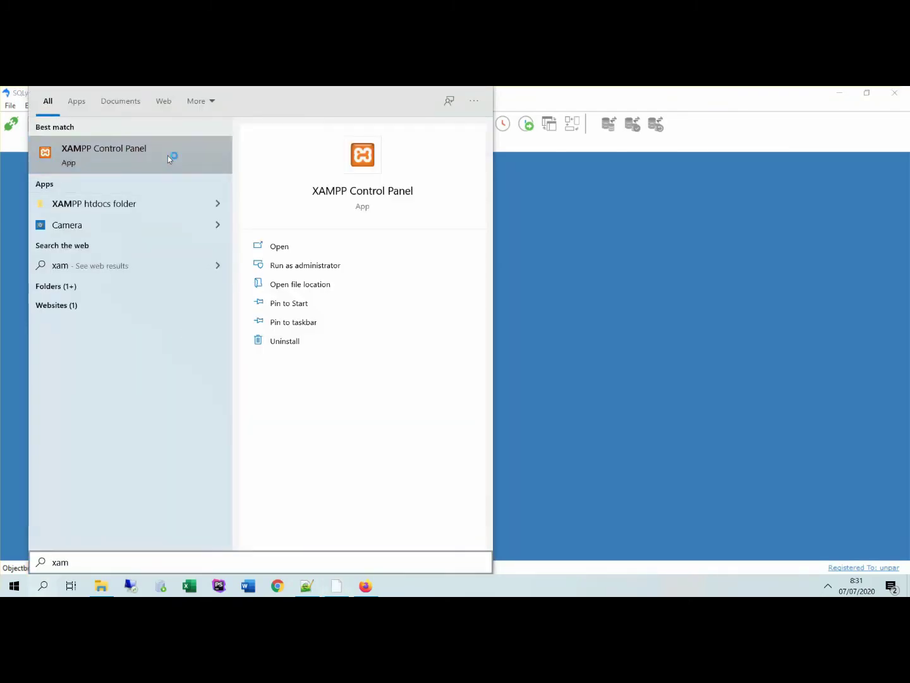
{"action": "left_click", "coordinate": [168, 156]}
{"action": "left_click_drag", "start_coordinate": [231, 91], "coordinate": [681, 265]}
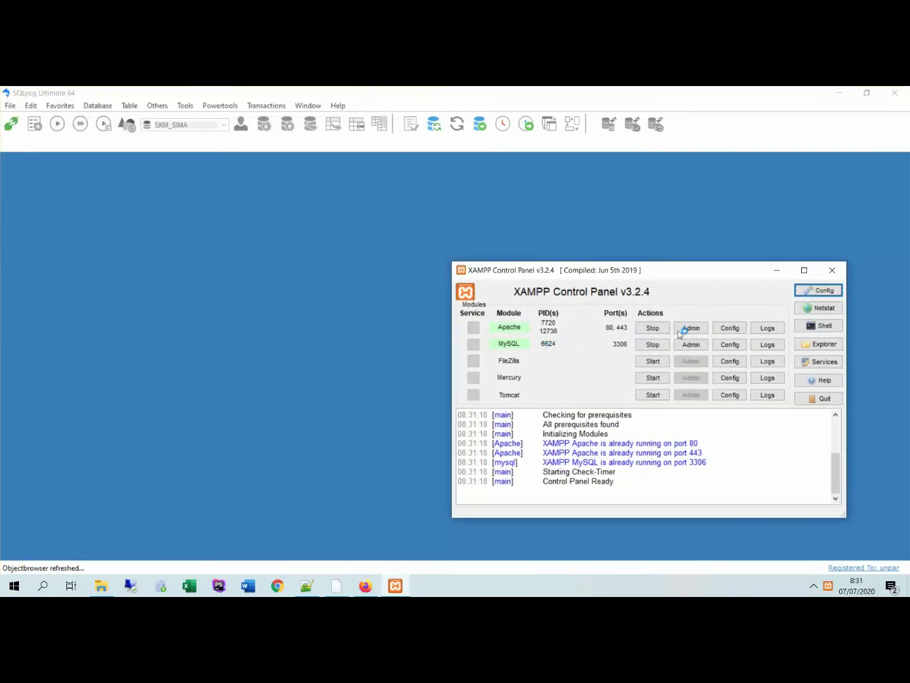
Put the XAMPP Control Panel away and start a new SQLyog connection using the saved localhost connection.
{"action": "left_click", "coordinate": [779, 271]}
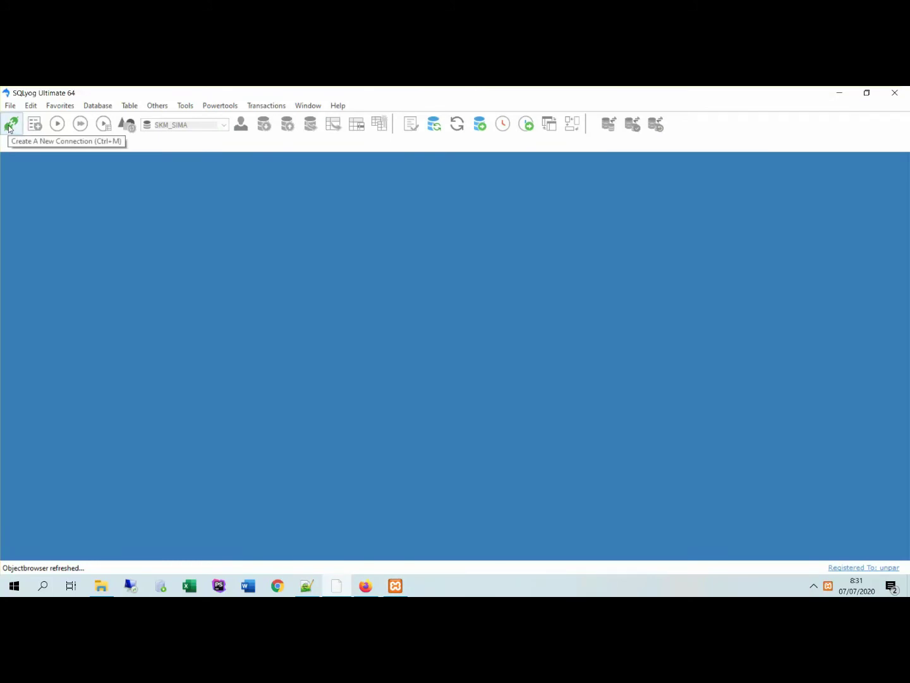
{"action": "left_click", "coordinate": [10, 127]}
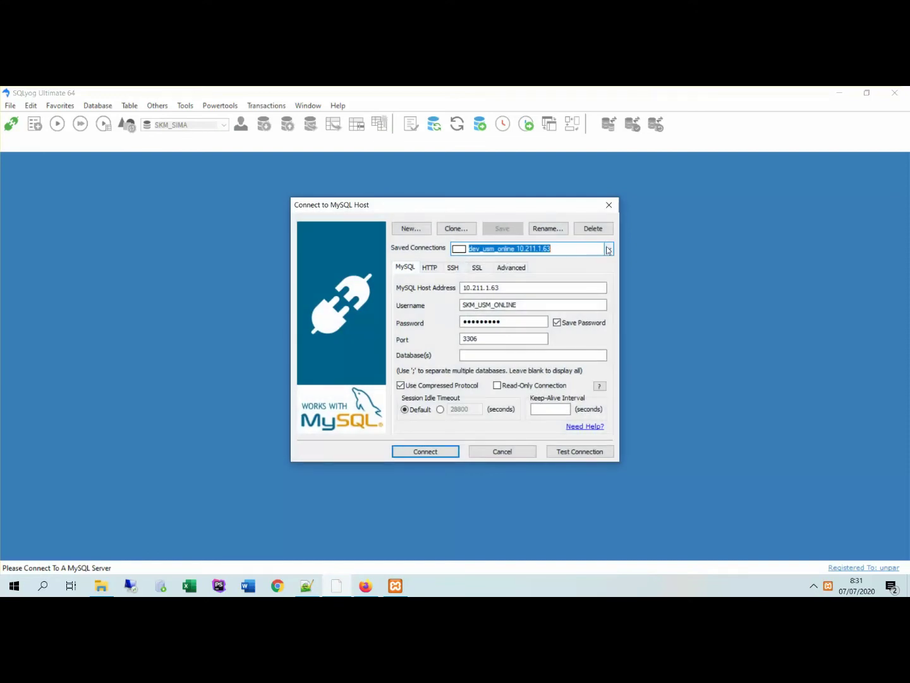
{"action": "left_click", "coordinate": [609, 250]}
{"action": "scroll", "coordinate": [514, 304], "scroll_direction": "up", "scroll_amount": 5}
{"action": "scroll", "coordinate": [514, 305], "scroll_direction": "up", "scroll_amount": 1}
{"action": "left_click", "coordinate": [511, 452]}
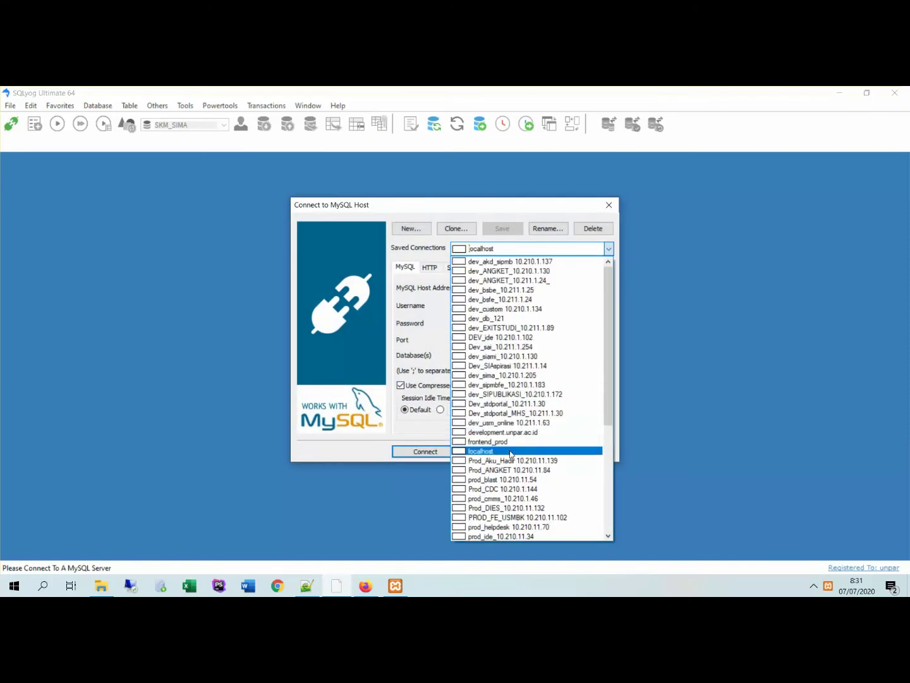
{"action": "left_click", "coordinate": [511, 452]}
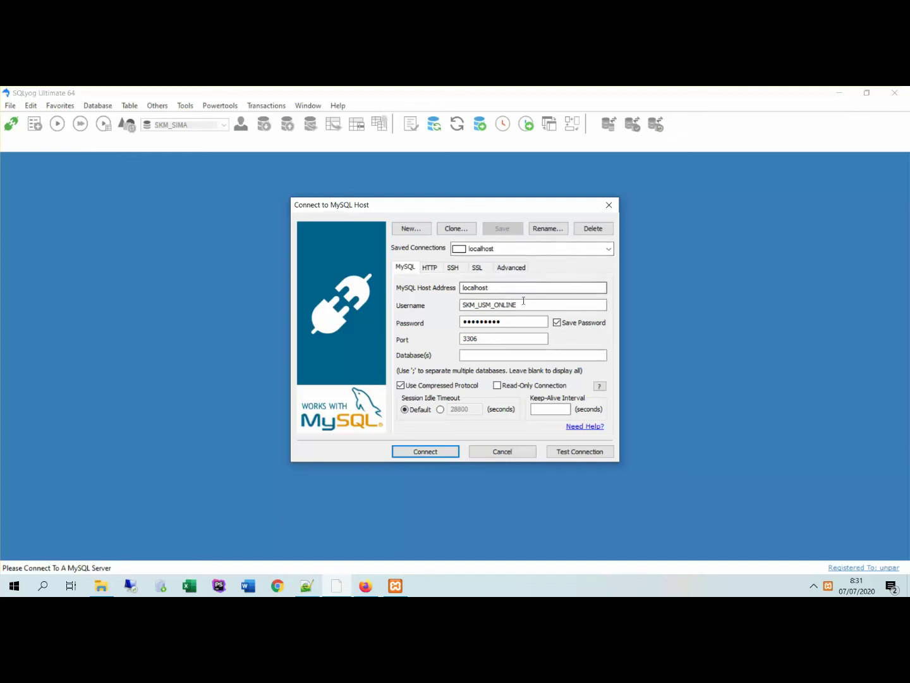
Clear the stored password of the localhost connection and set its username to root.
{"action": "key", "text": "Tab"}
{"action": "key", "text": "Tab"}
{"action": "key", "text": "BackSpace"}
{"action": "key", "text": "shift+Tab"}
{"action": "key", "text": "BackSpace"}
{"action": "type", "text": "root"}
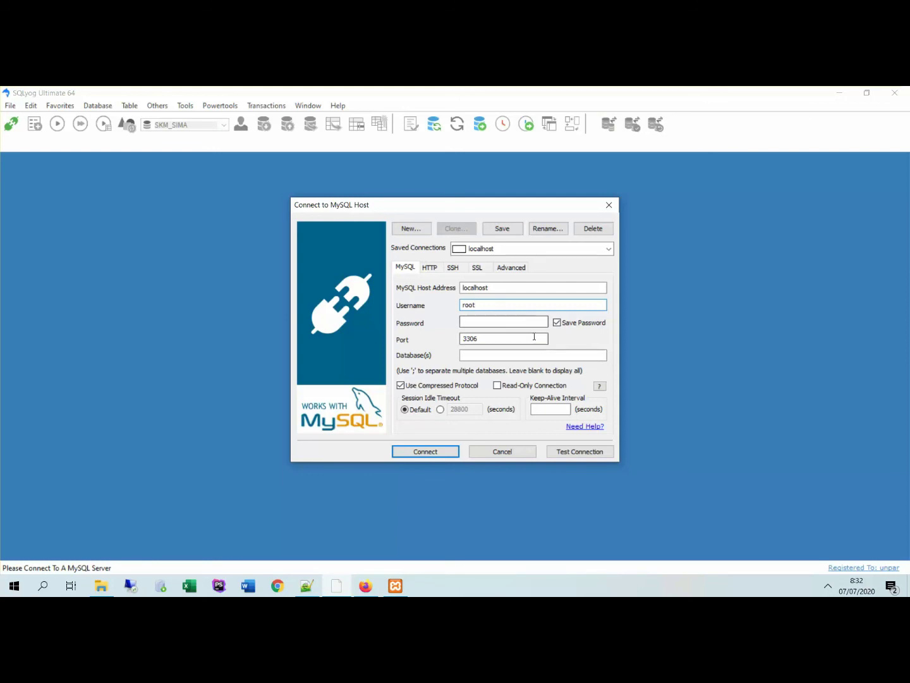
Test the localhost connection, then connect to the server, saving the changed connection details.
{"action": "left_click", "coordinate": [566, 455]}
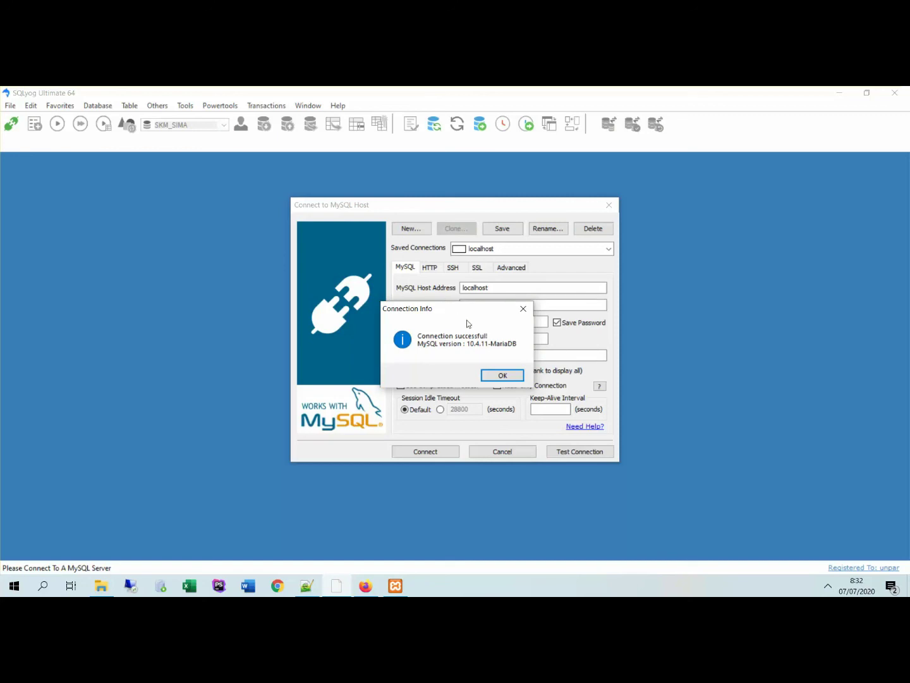
{"action": "left_click", "coordinate": [501, 373]}
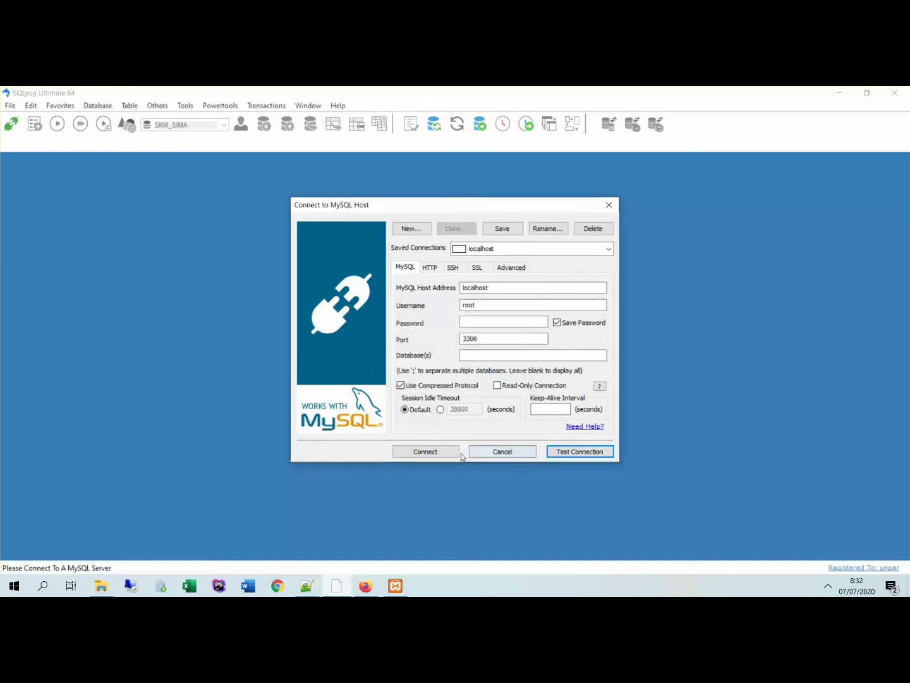
{"action": "left_click", "coordinate": [427, 456]}
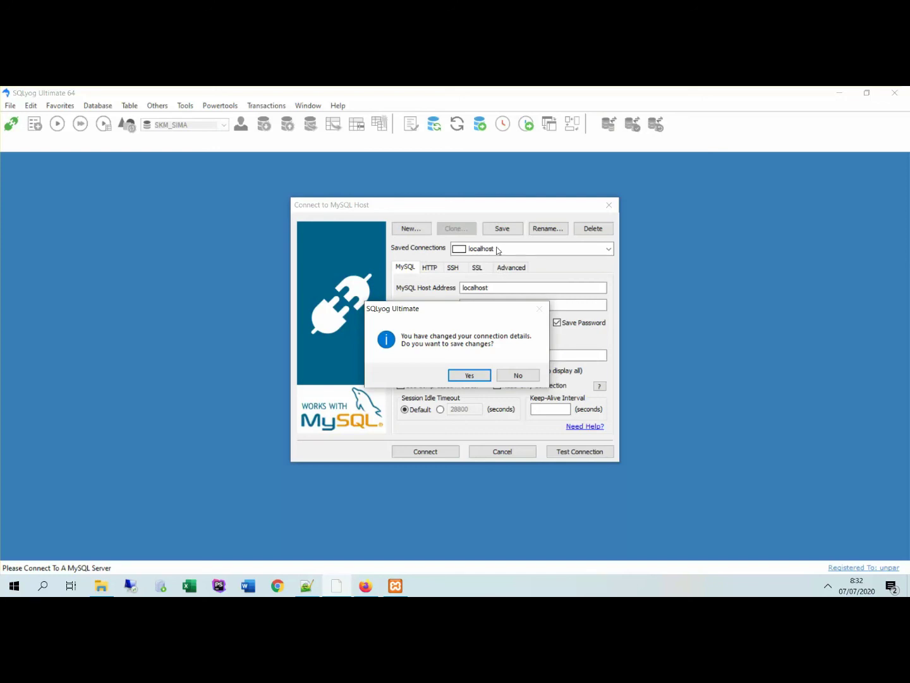
{"action": "left_click_drag", "start_coordinate": [488, 319], "coordinate": [506, 398]}
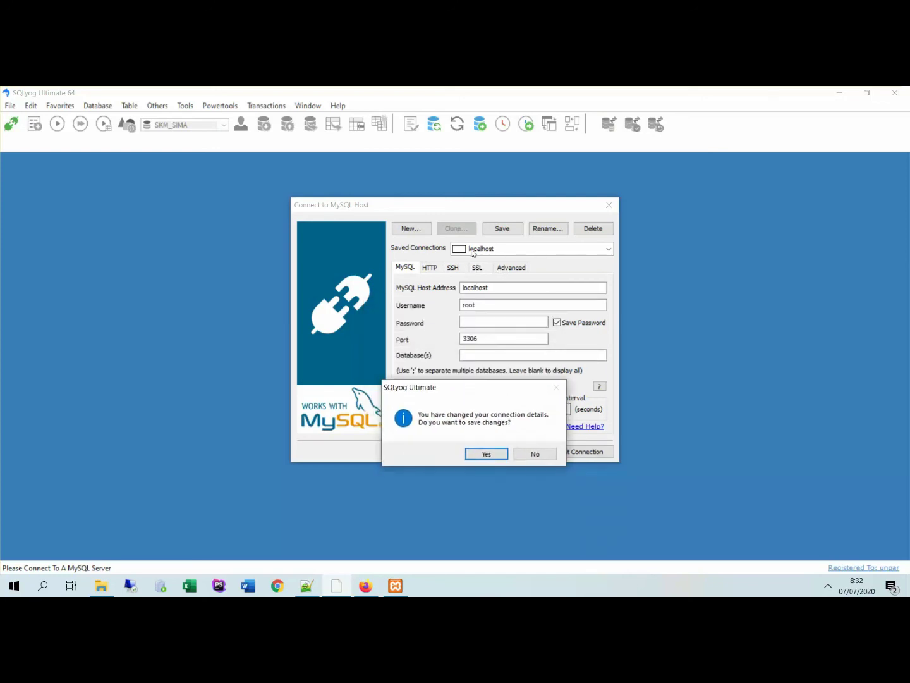
{"action": "left_click", "coordinate": [486, 455]}
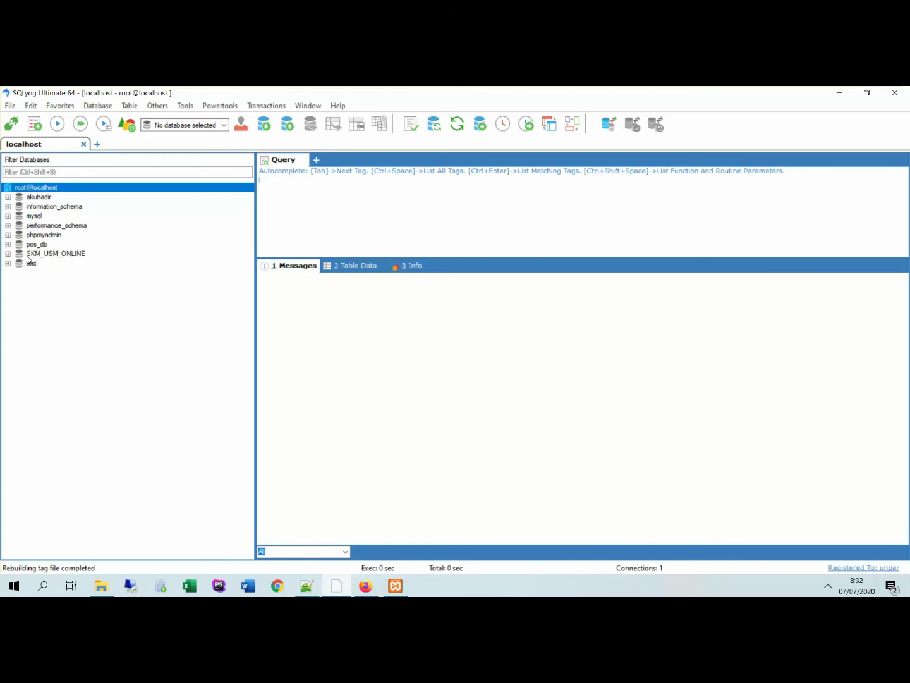
Switch to phpMyAdmin in Firefox, collapse the akuhadir database to compare the database list, and return to SQLyog.
{"action": "left_click", "coordinate": [365, 586]}
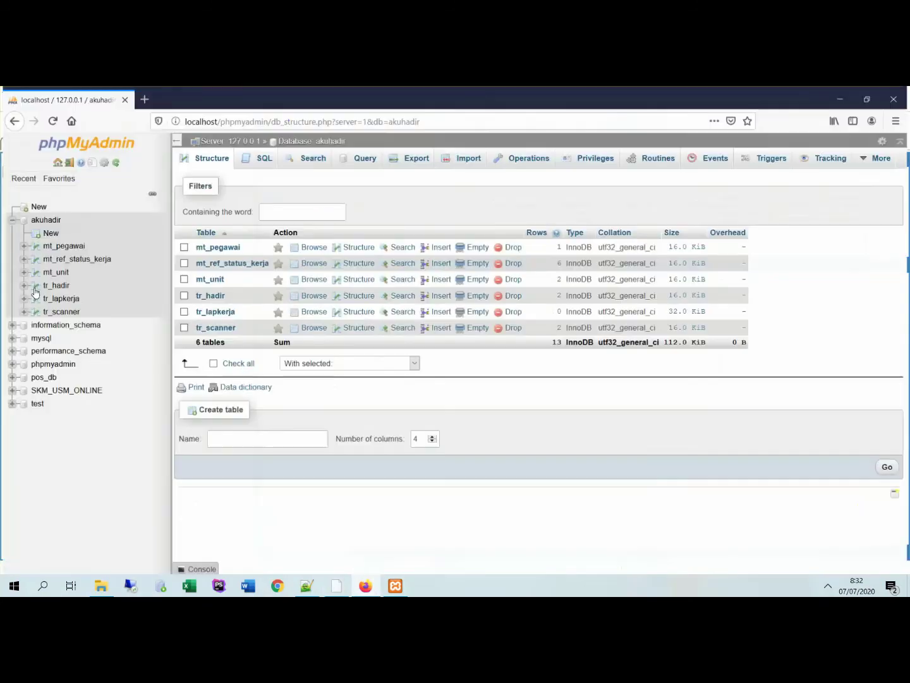
{"action": "left_click", "coordinate": [40, 217]}
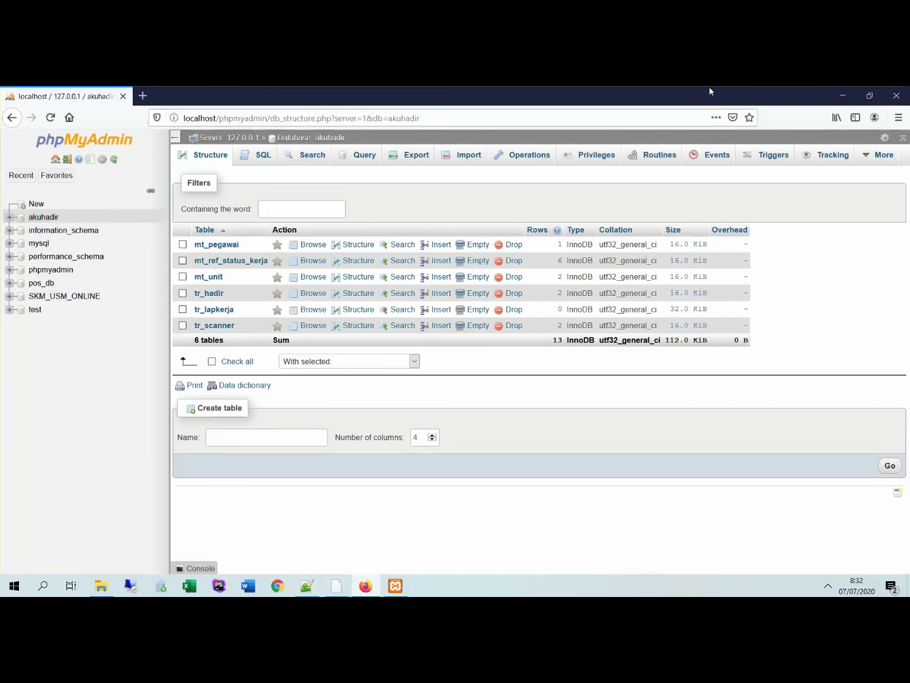
{"action": "left_click", "coordinate": [853, 98]}
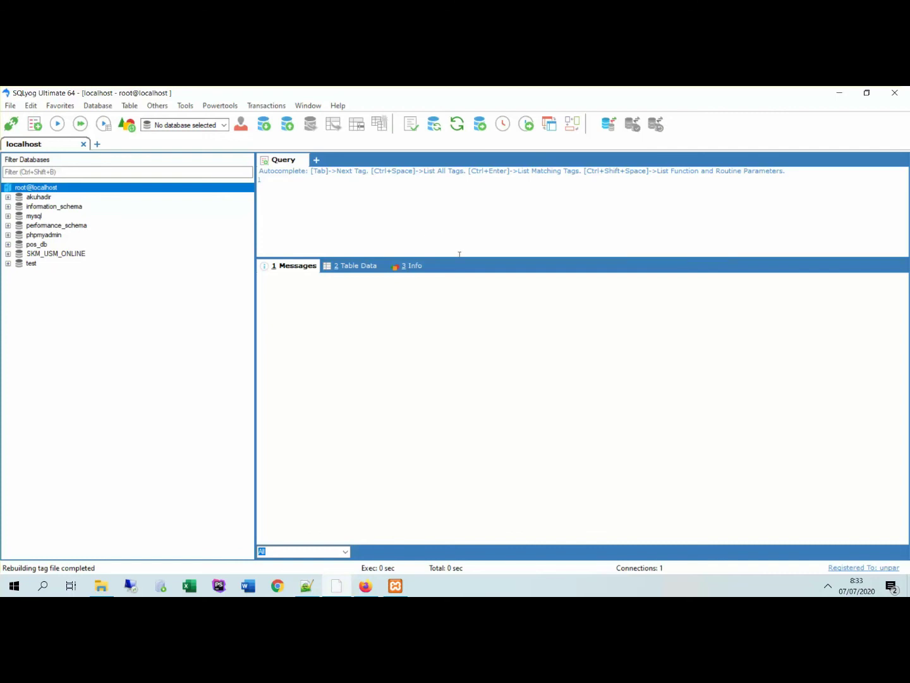
Enlarge the query editor area and examine the tables of akuhadir and the object folders of SKM_USM_ONLINE.
{"action": "left_click_drag", "start_coordinate": [458, 256], "coordinate": [460, 360]}
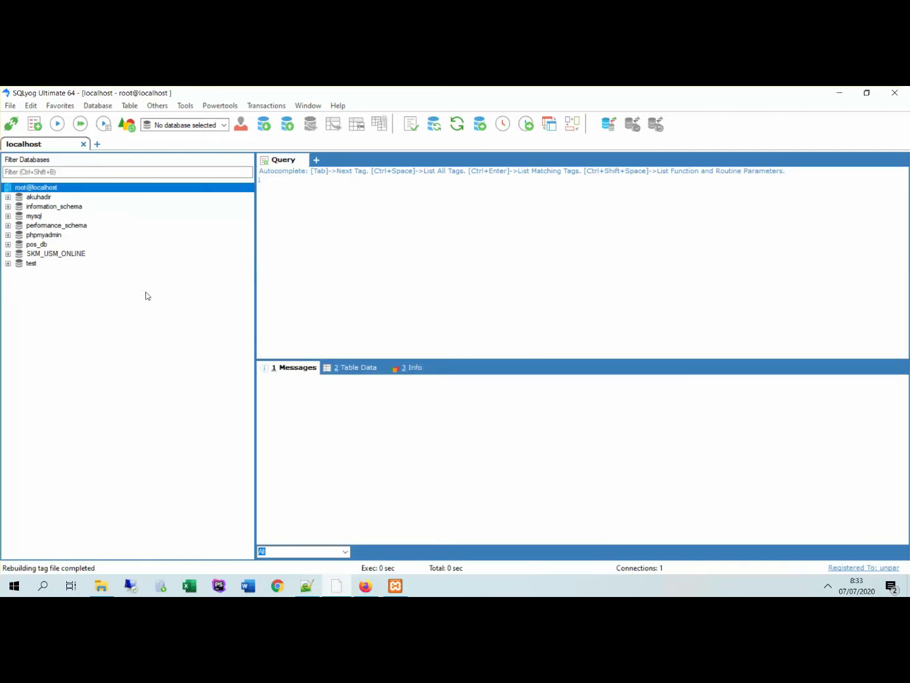
{"action": "left_click", "coordinate": [8, 196]}
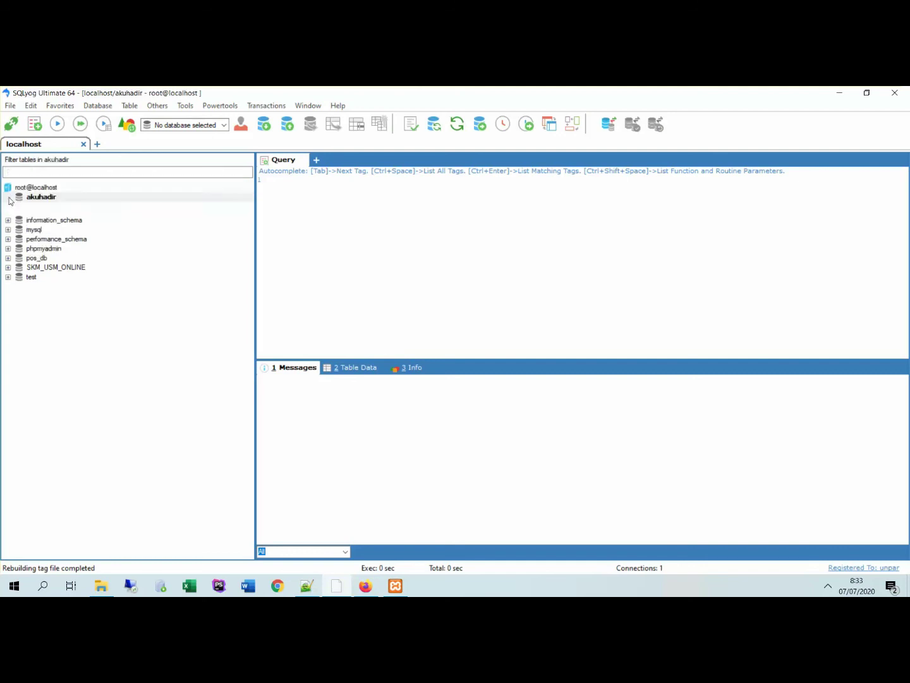
{"action": "left_click", "coordinate": [19, 206]}
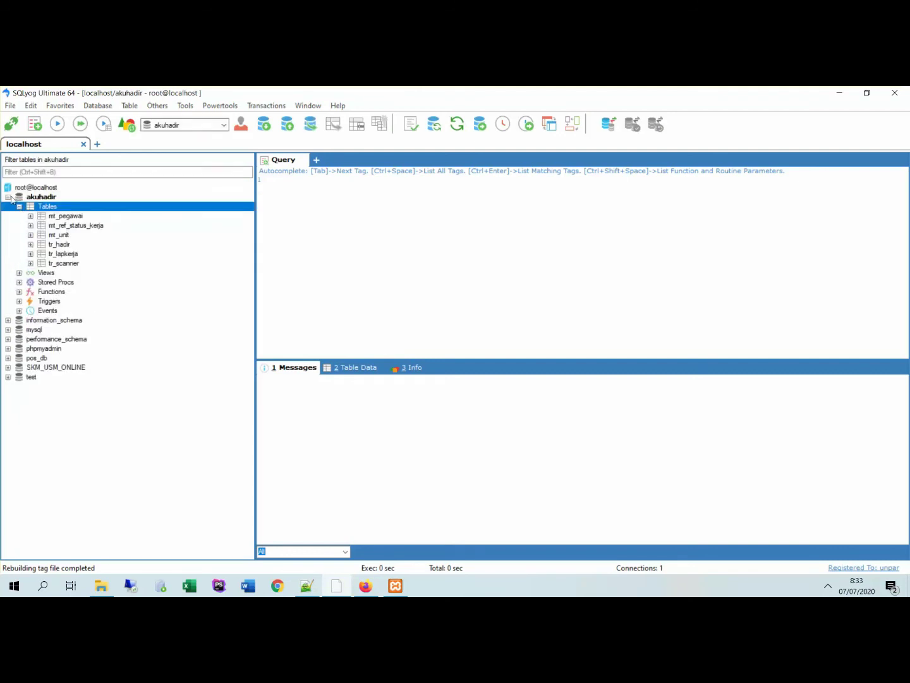
{"action": "left_click", "coordinate": [8, 197]}
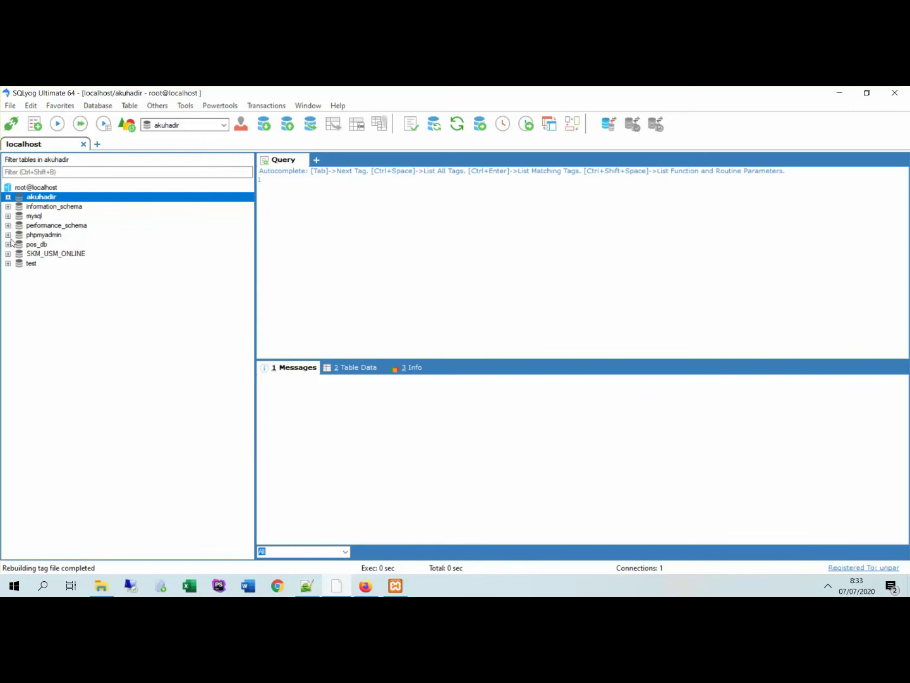
{"action": "left_click", "coordinate": [8, 253]}
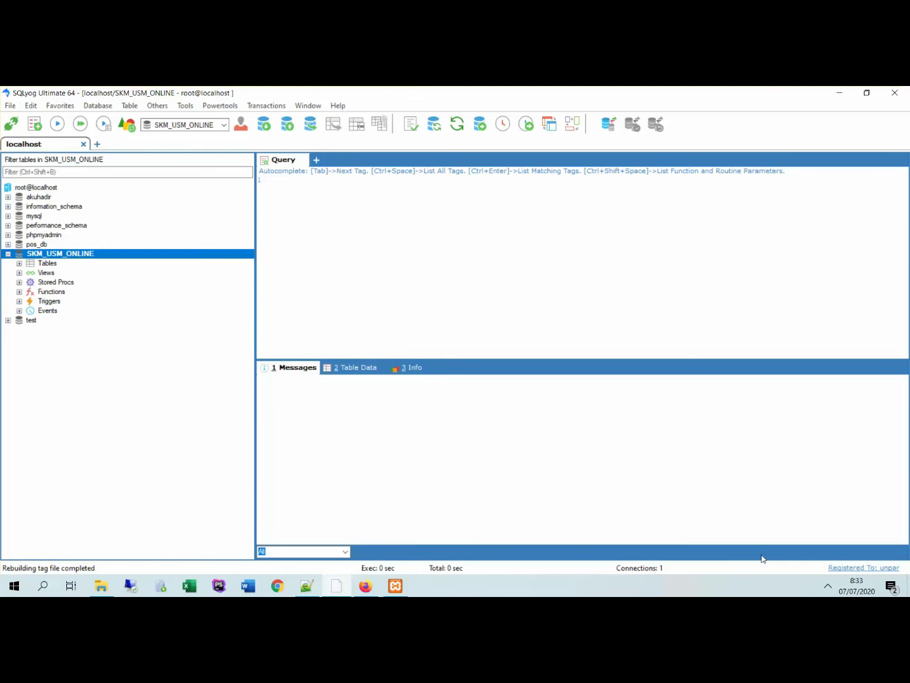
{"action": "left_click", "coordinate": [828, 587]}
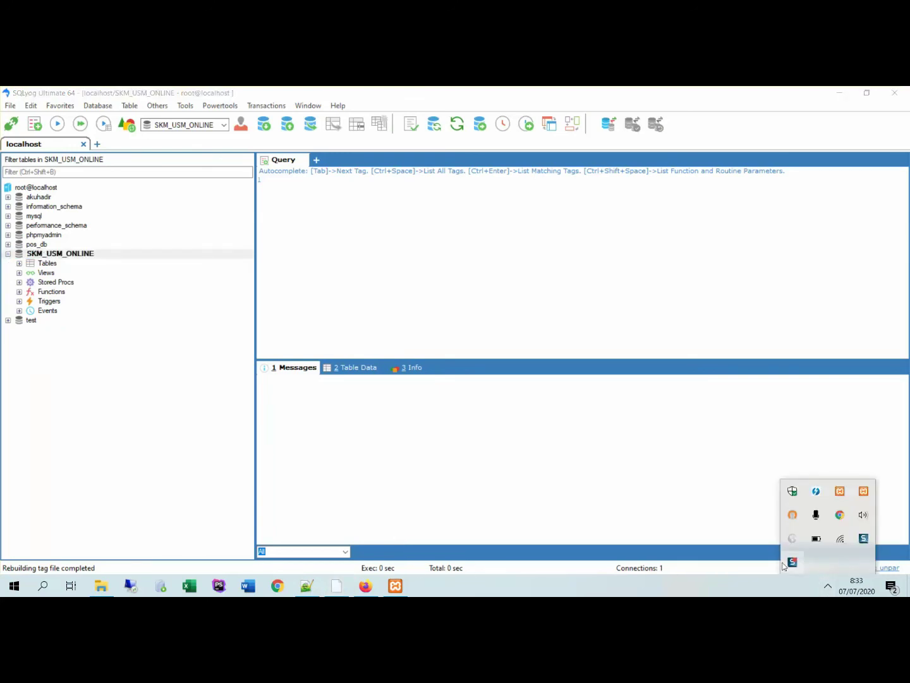